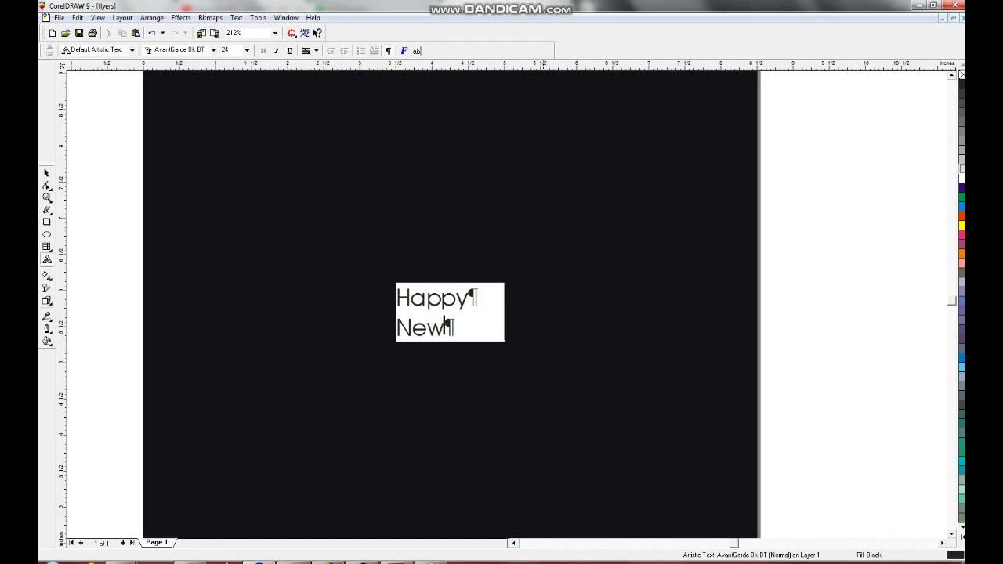
- Finish the two-line 'Happy New Year' text and set it in Kirnkes Decor PERSONAL USE
type("Year")
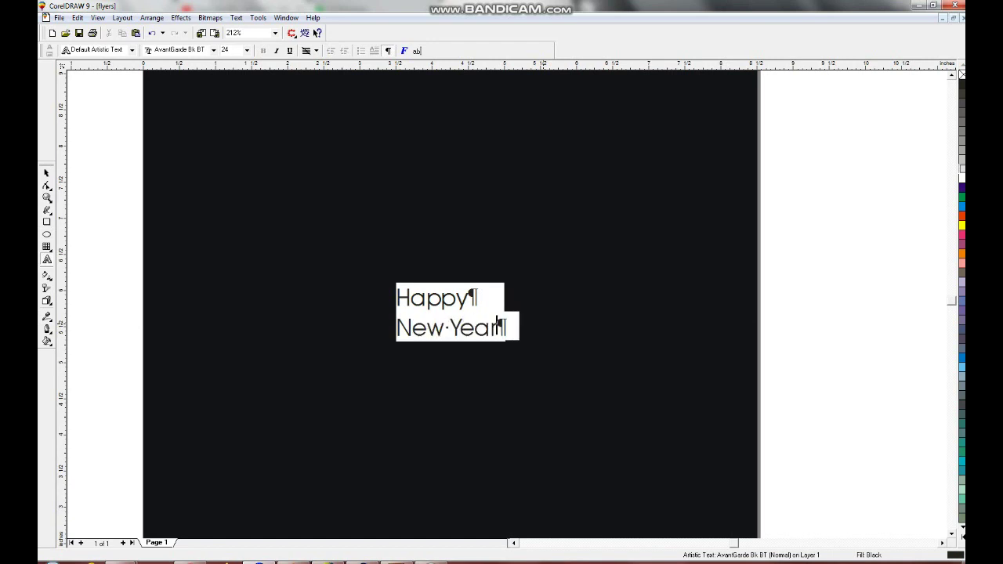
key("ctrl+space")
left_click(320, 50)
left_click(282, 70)
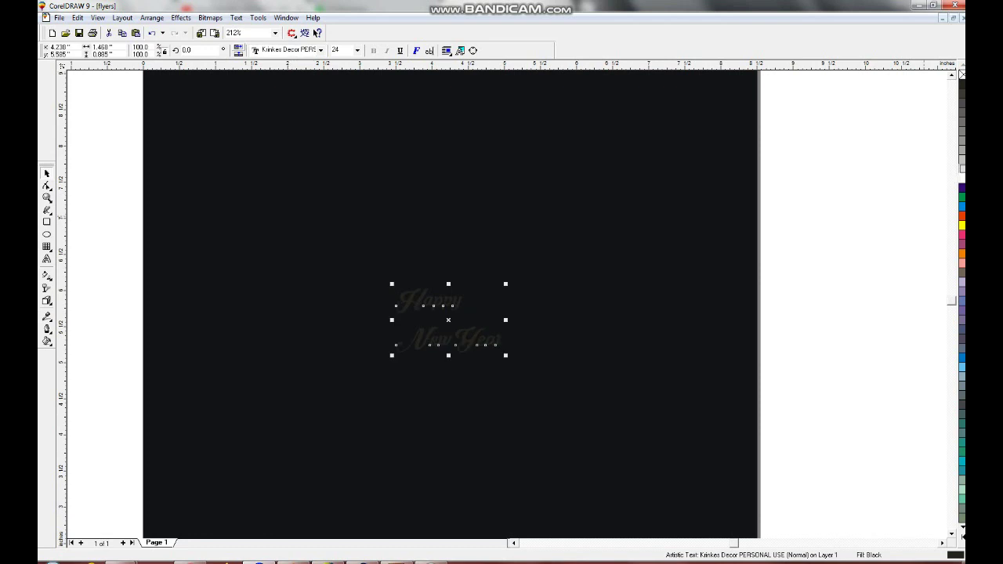
- Make the greeting white, break it apart and scale up the word Happy
left_click(963, 178)
left_click_drag(430, 300, 431, 300)
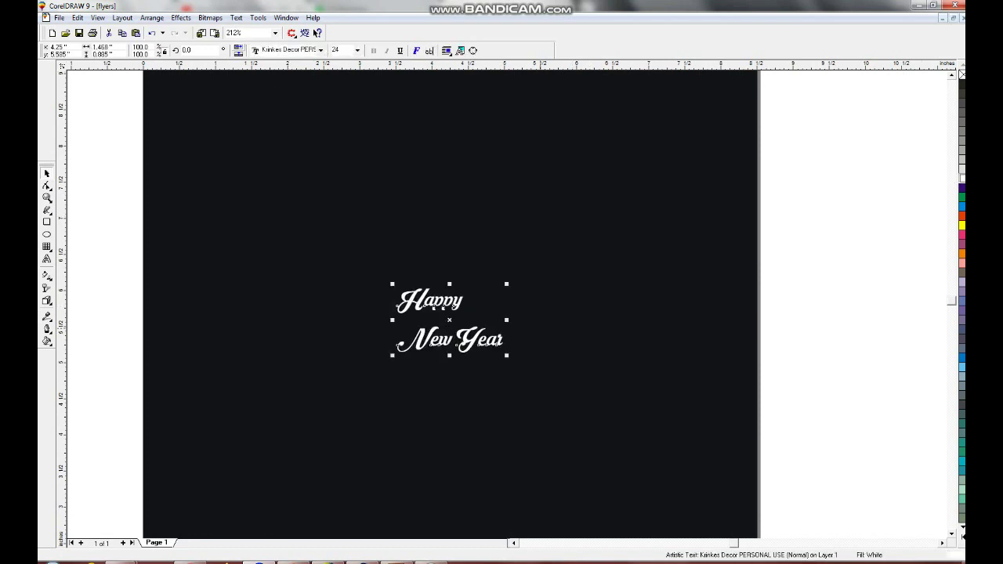
key("ctrl+k")
left_click(430, 300)
left_click_drag(467, 283, 508, 270)
left_click(450, 339, "shift")
key("Escape")
key("Tab")
key("Tab")
left_click(451, 339, "shift")
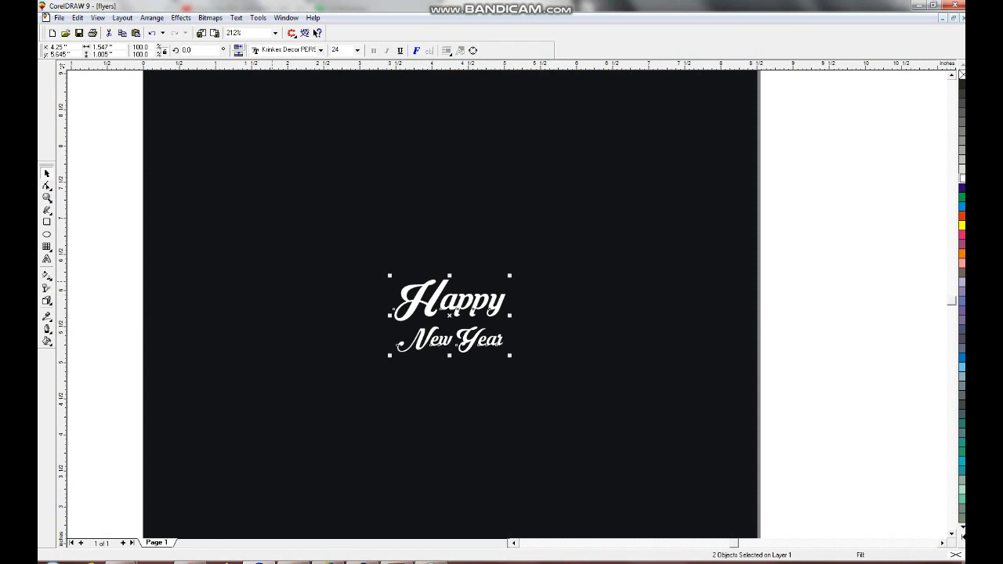
- Draw a circle around the greeting, centre it on the page and enlarge it evenly
key("F7")
left_click_drag(334, 225, 564, 454)
key("p")
left_click_drag(334, 211, 299, 173)
key("F4")
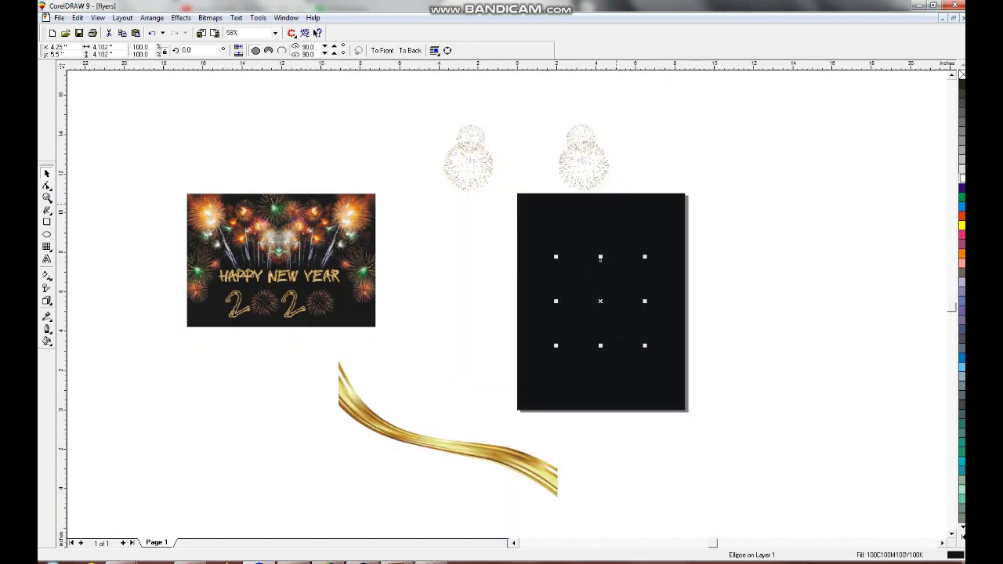
- Move the gold ribbon onto the page so it crosses the lower black area
left_click(439, 443)
left_click_drag(439, 443, 592, 434)
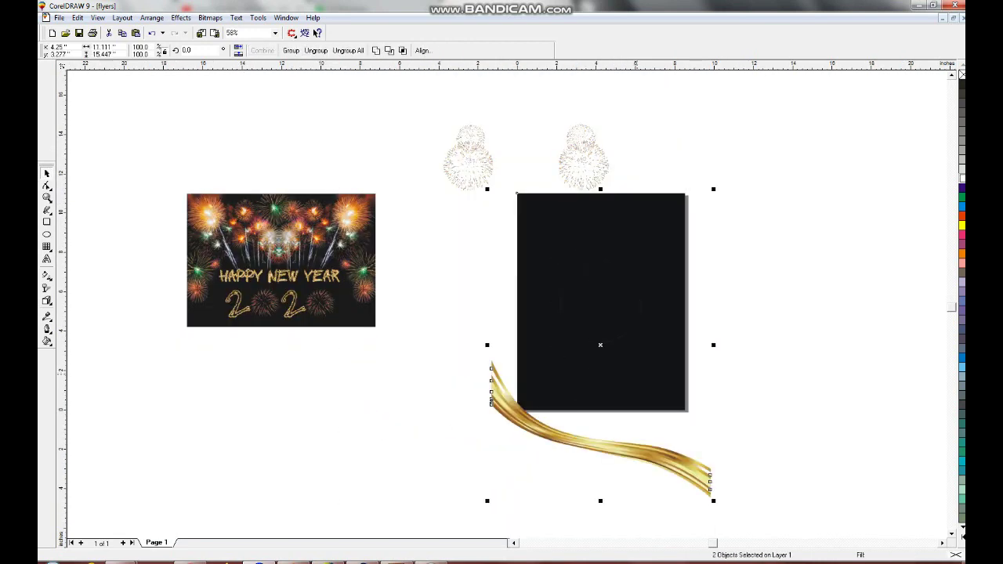
key("Escape")
key("shift+F4")
left_click_drag(502, 450, 502, 343)
key("Escape")
- Select the Happy New Year text, zooming in around it
left_click(507, 235)
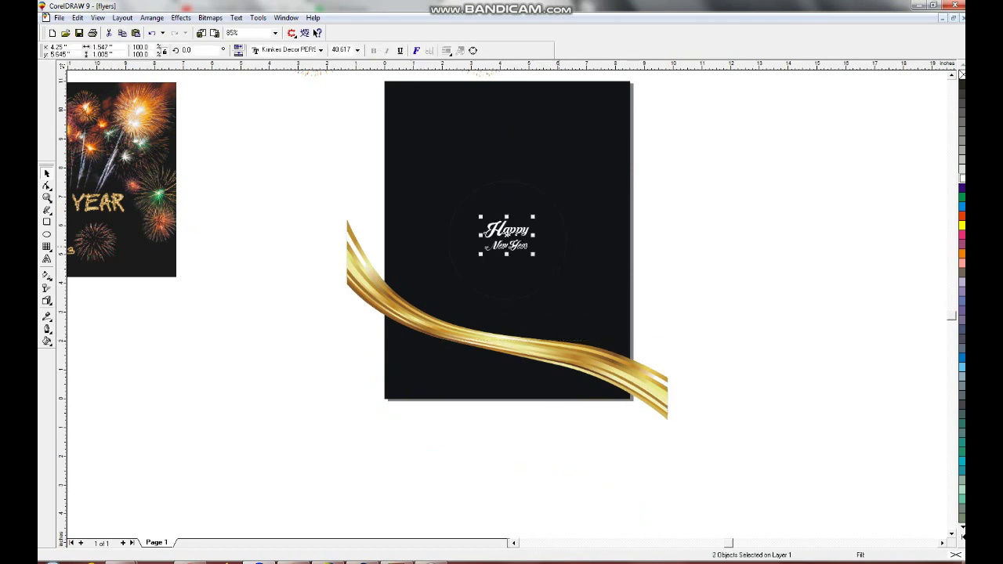
key("shift+F2")
key("F3")
key("F3")
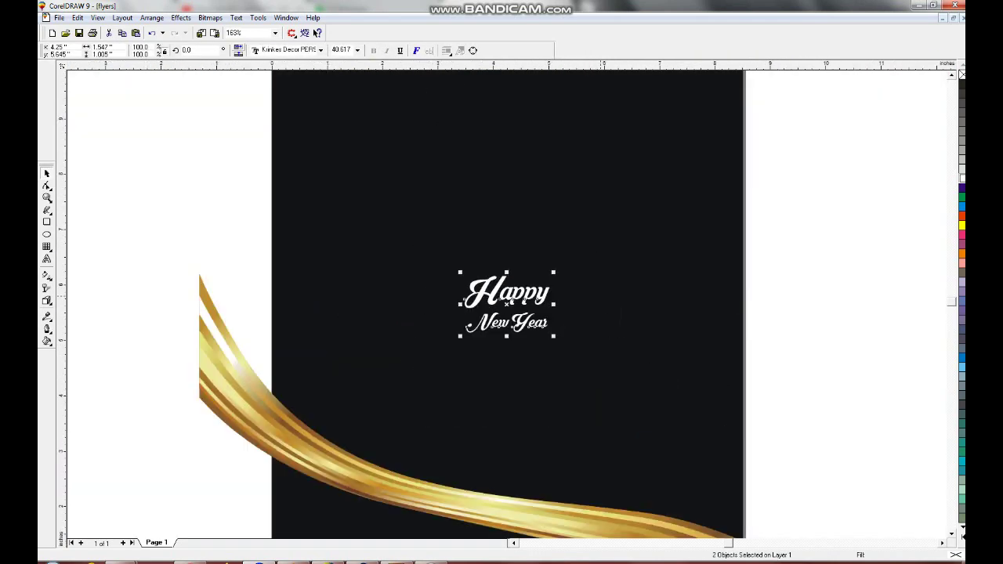
key("Tab")
key("Tab")
key("Tab")
key("Tab")
key("Tab")
key("Tab")
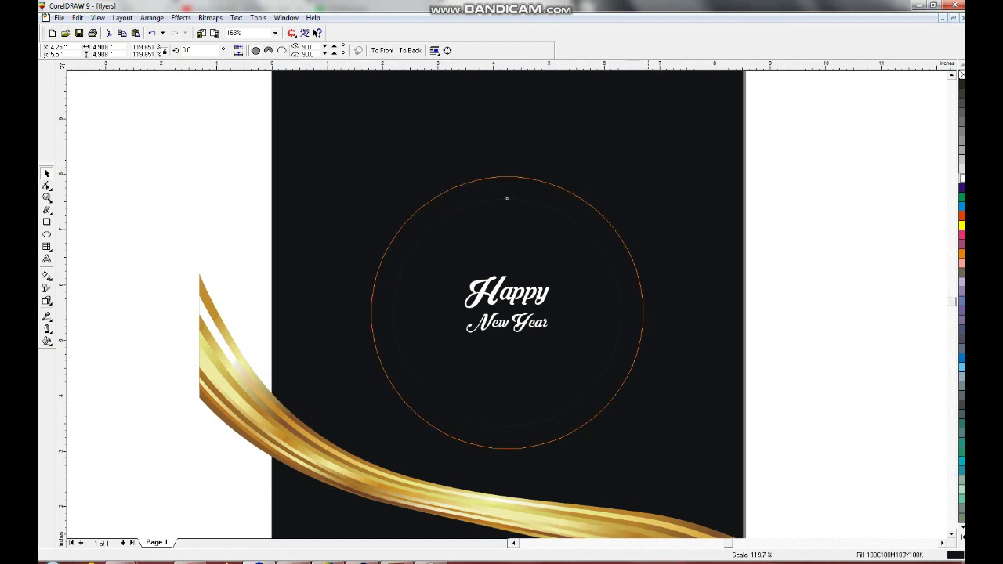
key("Escape")
left_click(507, 306)
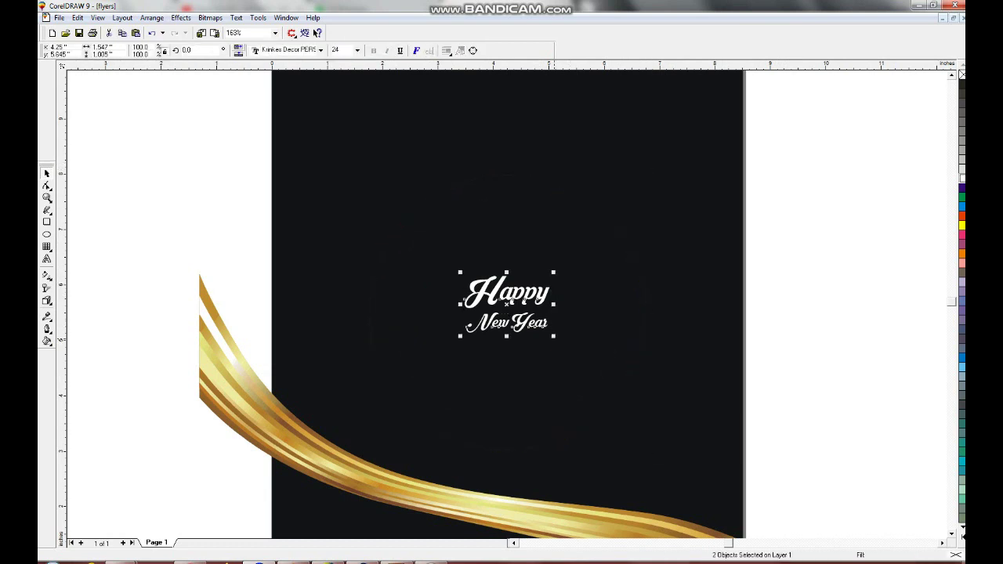
- Scale up the greeting, duplicate New Year below it and retype the copy as 2020
left_click_drag(552, 335, 622, 381)
left_click_drag(507, 353, 506, 410)
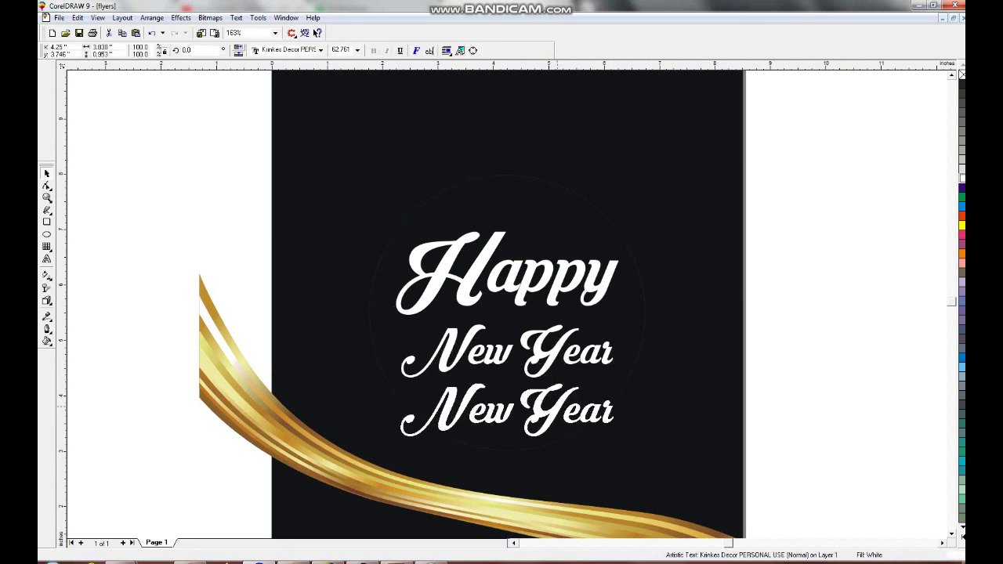
key("F8")
key("BackSpace")
key("BackSpace")
key("BackSpace")
key("BackSpace")
key("BackSpace")
key("BackSpace")
key("BackSpace")
key("BackSpace")
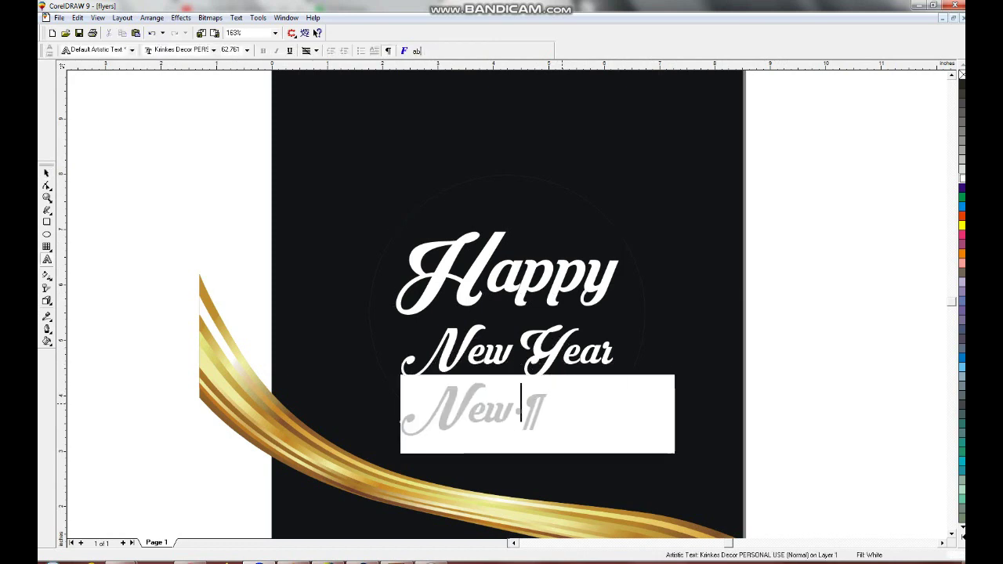
type("aaaa")
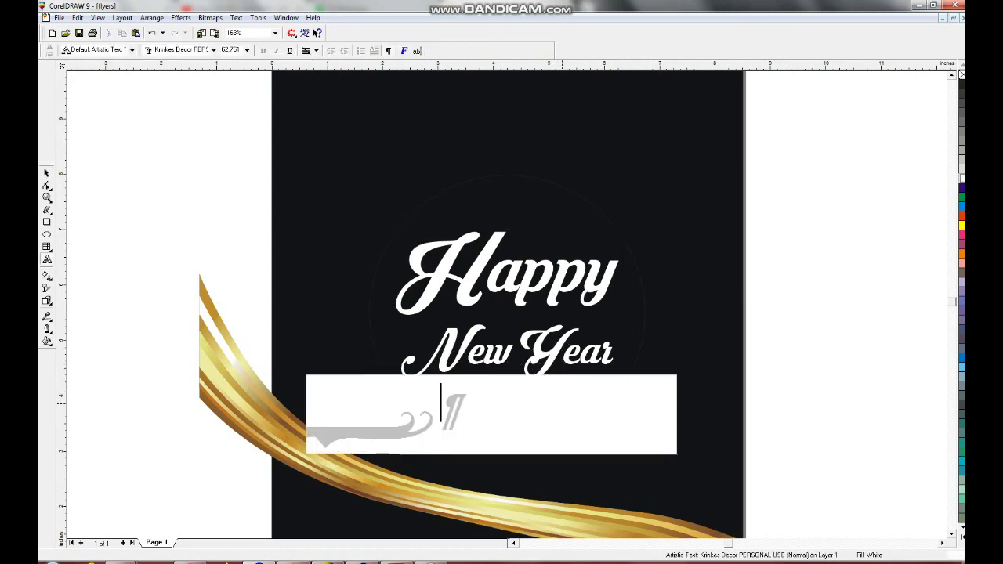
key("ctrl+space")
- Set the 2020 line to Kuenst480 Blk BT and centre it under New Year
left_click(321, 50)
left_click(303, 81)
left_click_drag(451, 404, 506, 403)
key("F10")
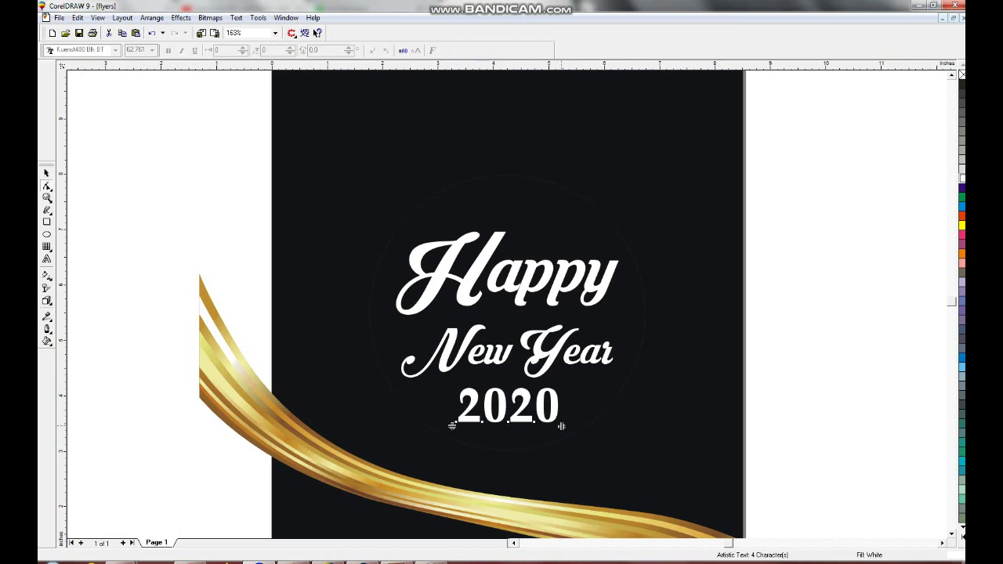
key("space")
- Group the three text lines and centre the group inside the circle
key("ctrl+a")
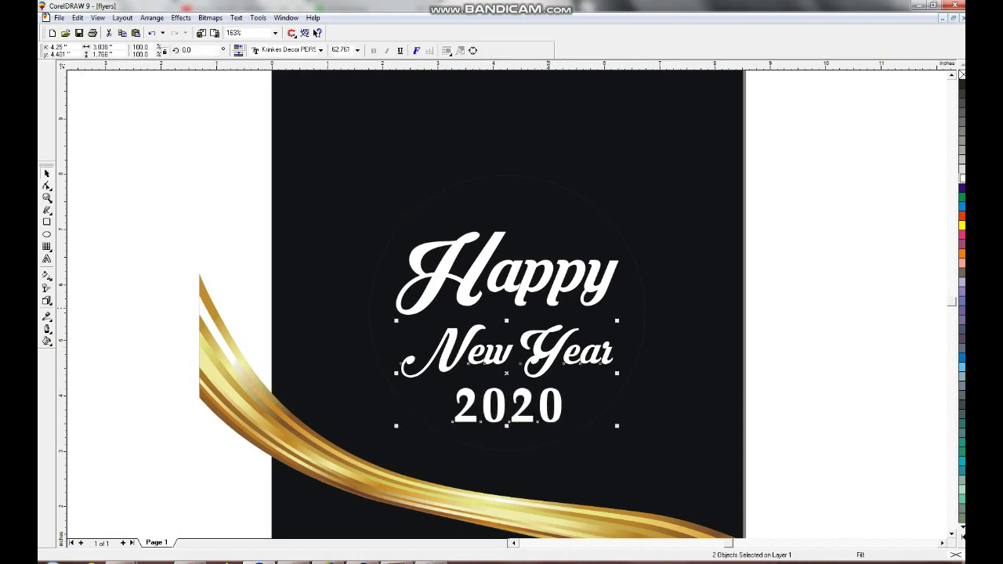
key("ctrl+g")
key("ctrl+a")
key("Escape")
key("ctrl+a")
key("e")
key("Tab")
- Enlarge the circle, copy the gold ribbon's fill onto it and send it behind the black circle
left_click_drag(365, 453, 355, 464)
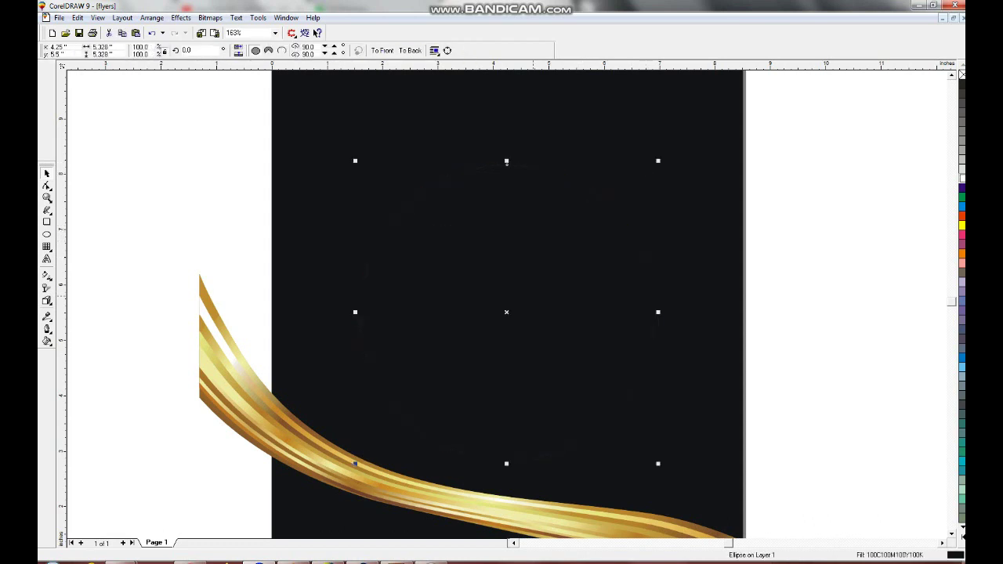
key("ctrl+shift+a")
key("Return")
left_click(355, 464)
key("ctrl+Page_Down")
key("ctrl+Page_Down")
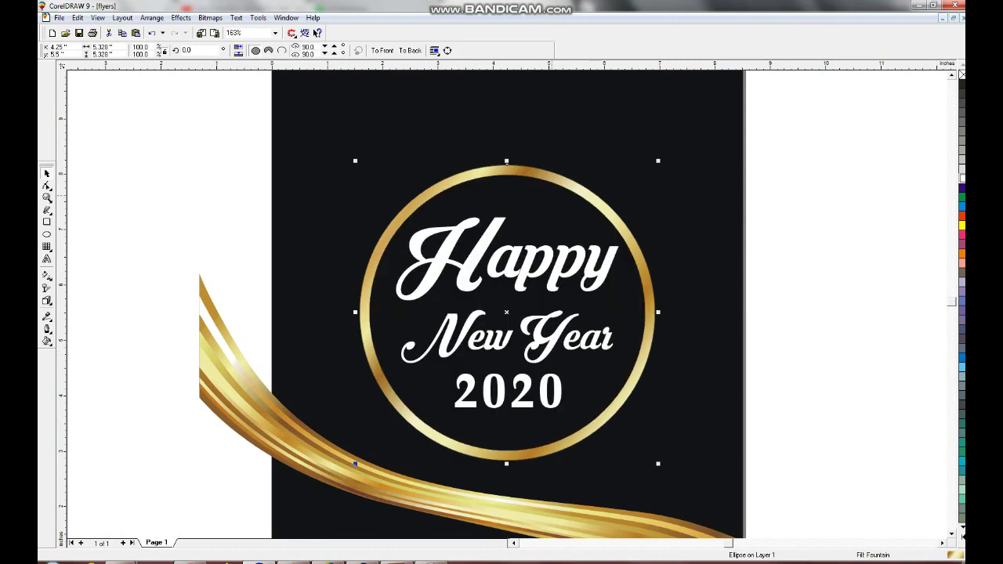
left_click(355, 464, "shift")
key("Escape")
key("F3")
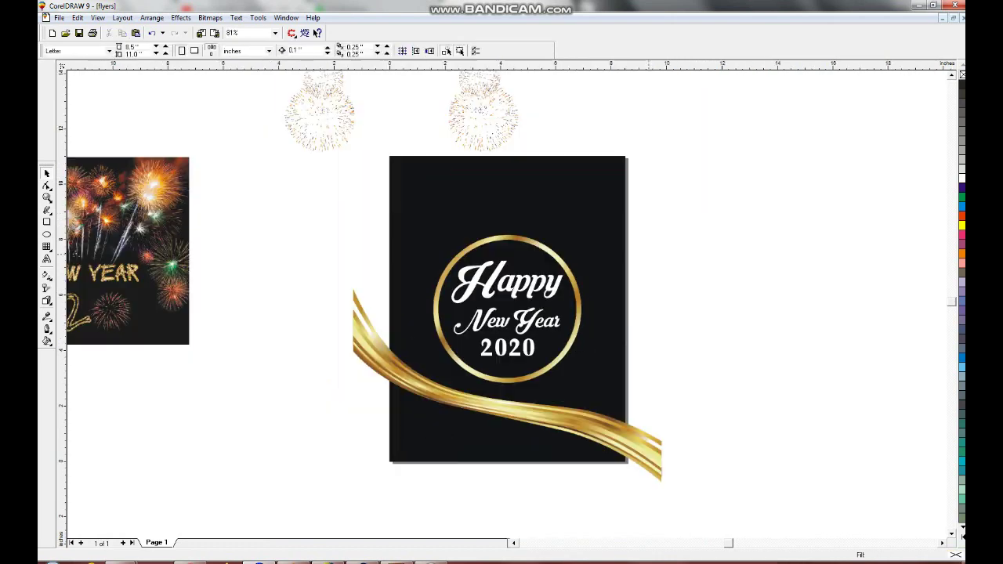
- Slightly enlarge the ring and greeting, and align the fireworks photo's right edge with the page
left_click_drag(562, 306, 423, 392)
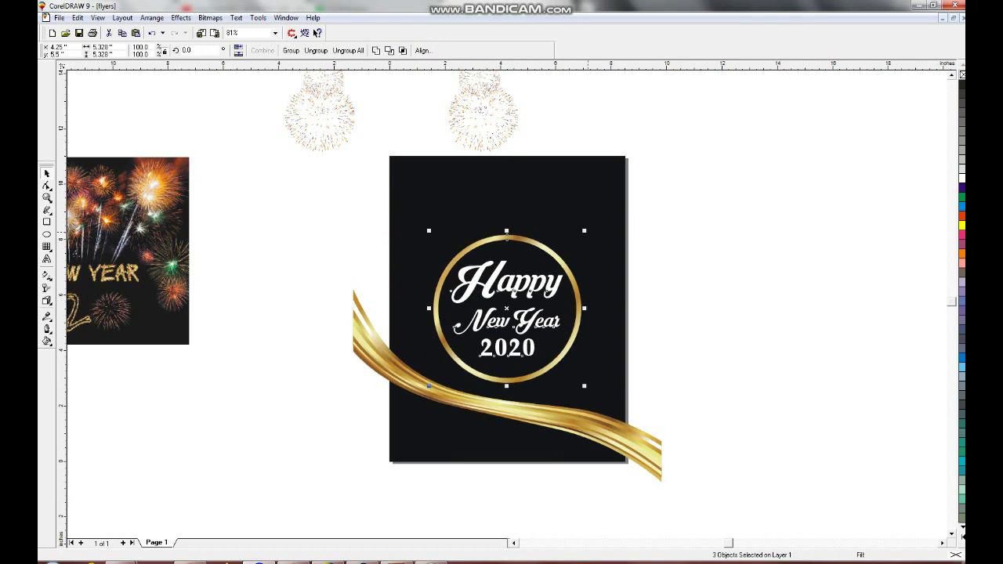
left_click_drag(585, 231, 588, 228)
key("Escape")
left_click(126, 250)
left_click(509, 196)
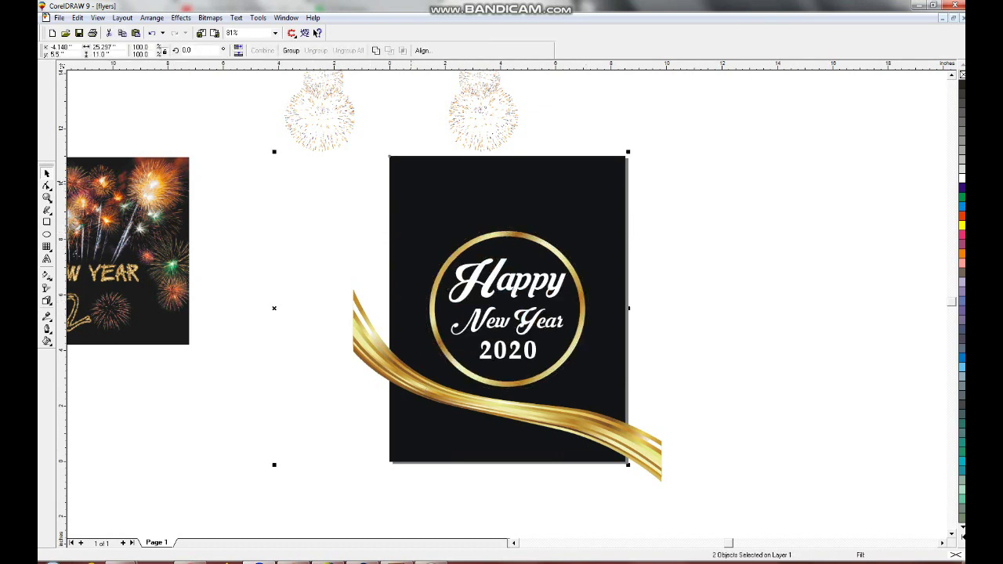
key("r")
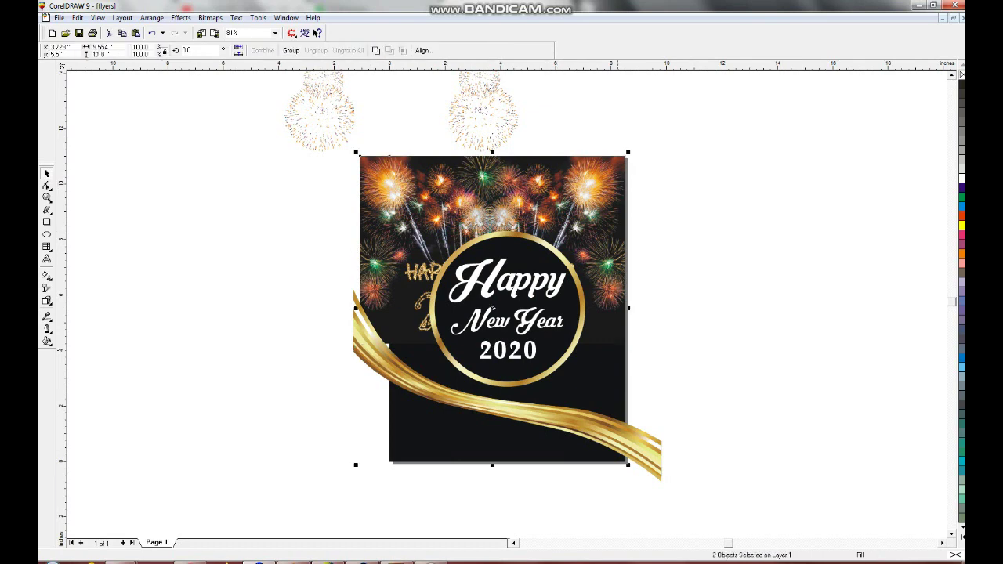
- Give the fireworks photo a linear transparency fading out downward into the black
key("z")
left_click_drag(301, 206, 701, 459)
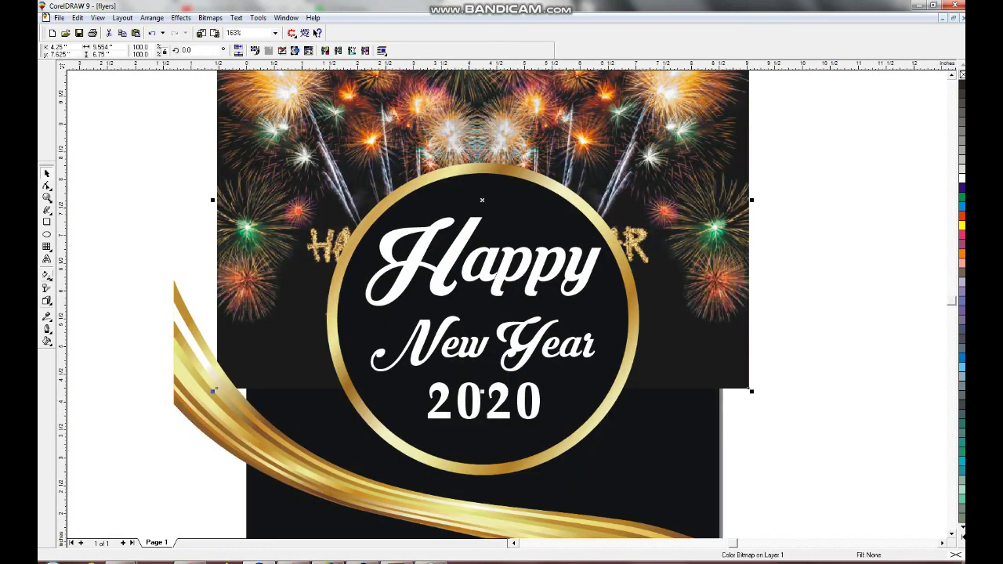
key("t")
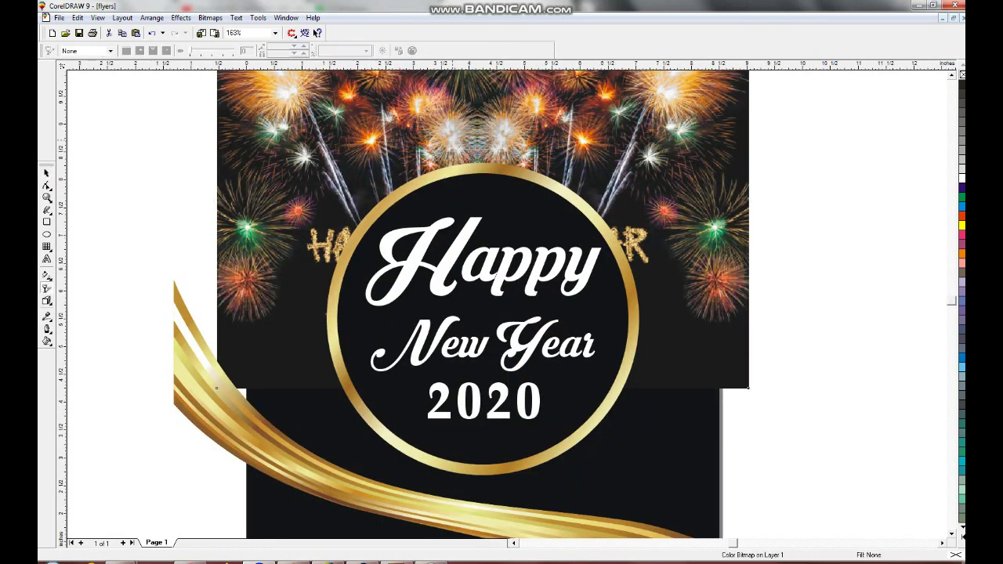
left_click_drag(452, 140, 451, 245)
left_click_drag(452, 139, 451, 102)
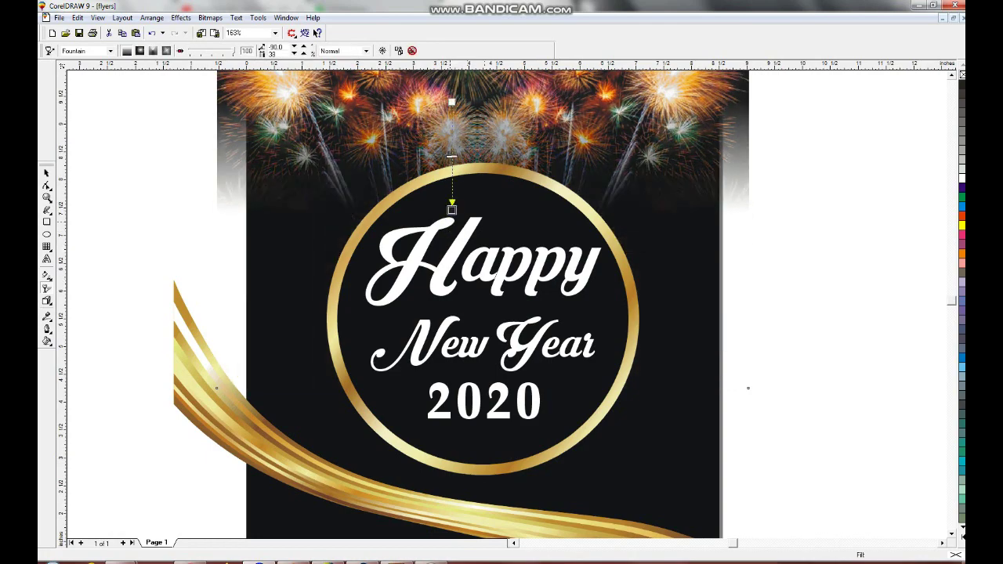
key("space")
key("F3")
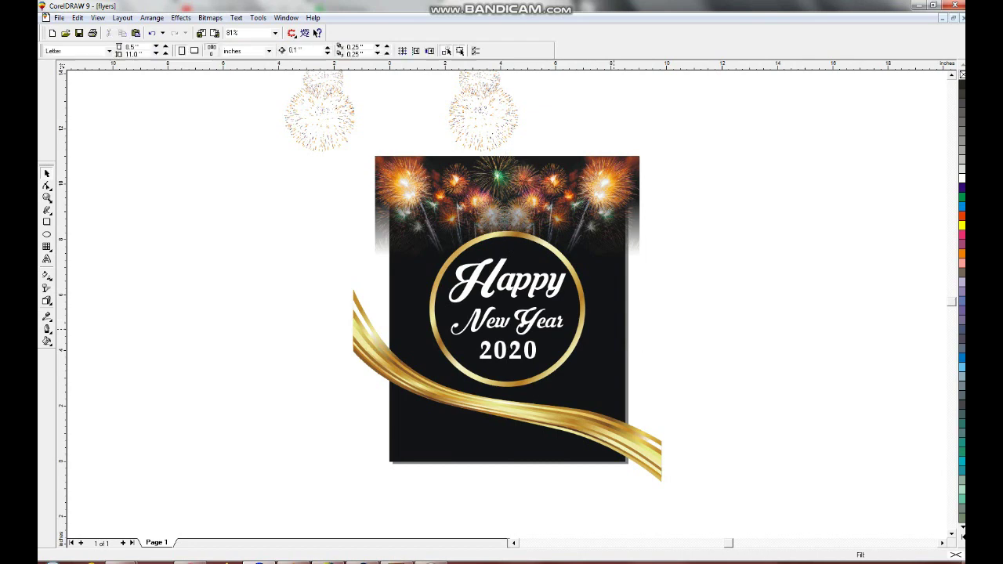
- Stretch the lens image taller and PowerClip it inside the black page
left_click_drag(506, 346, 506, 356)
left_click(182, 18)
left_click(337, 96)
left_click(626, 354)
key("Escape")
- Draw a closed freehand shape along the ribbon's lower edge down past the page bottom
key("F2")
left_click_drag(340, 340, 728, 539)
key("F5")
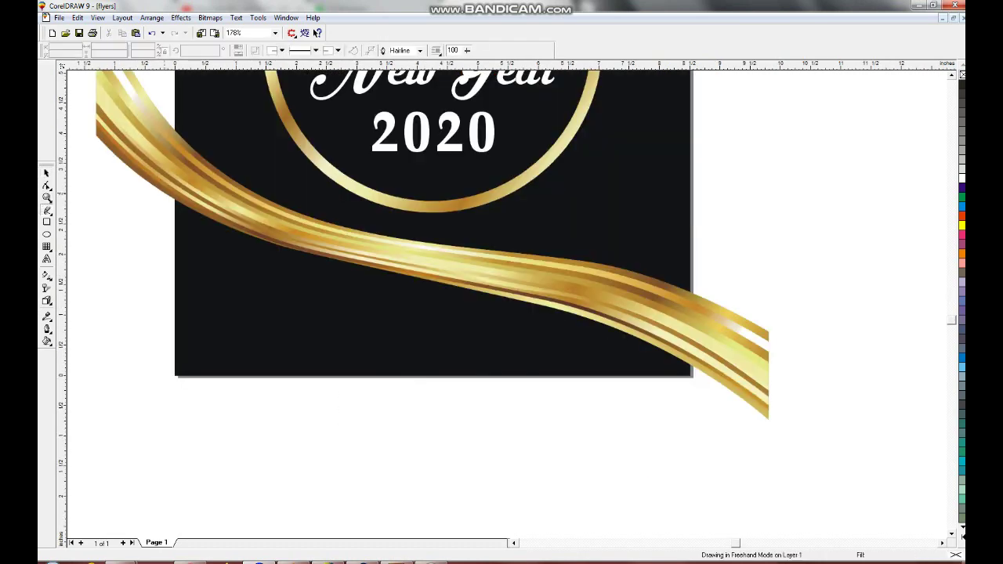
left_click(133, 135)
double_click(259, 222)
double_click(479, 268)
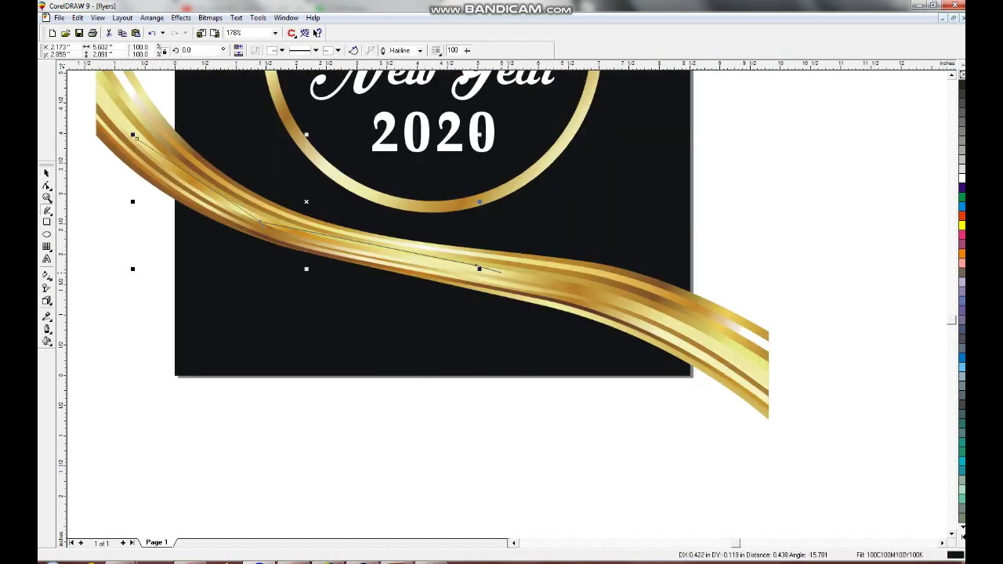
double_click(687, 319)
double_click(735, 400)
double_click(190, 419)
double_click(146, 340)
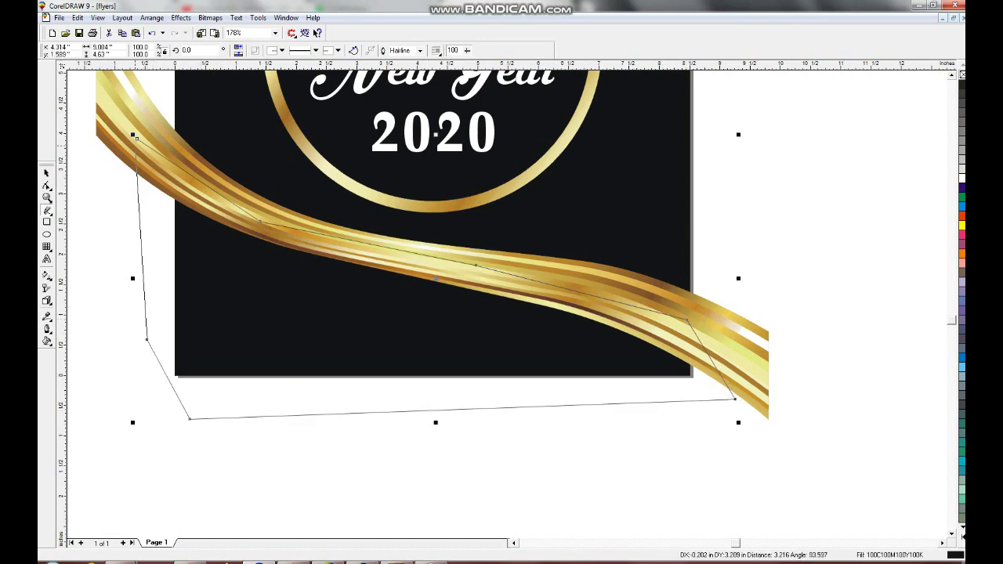
left_click(136, 138)
- Fill the shape with a downward white-to-10%-grey gradient
left_click(963, 169)
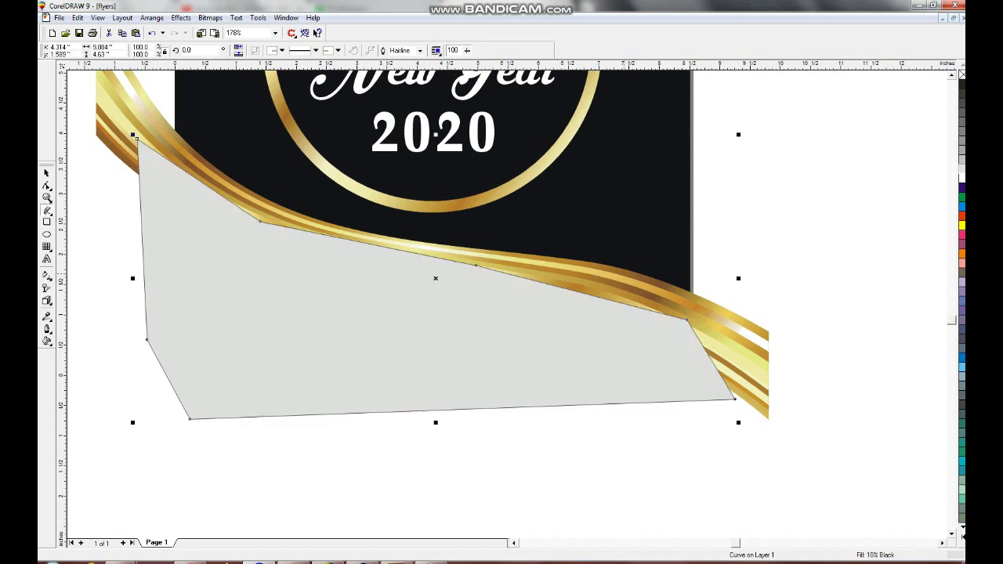
key("space")
key("g")
left_click_drag(388, 263, 362, 388)
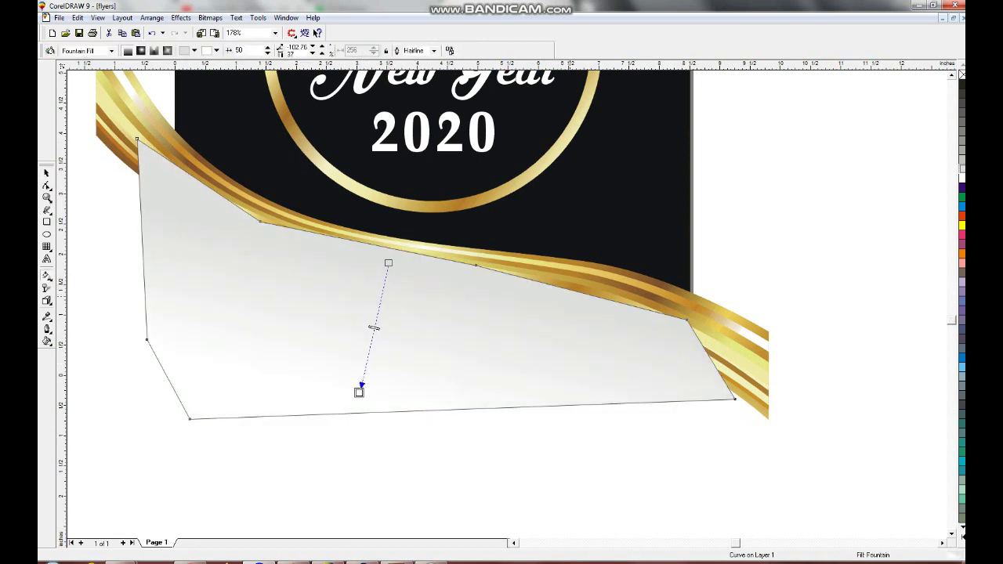
key("space")
- PowerClip the grey shape and the gold ribbon inside the black background
left_click(181, 17)
left_click(236, 149)
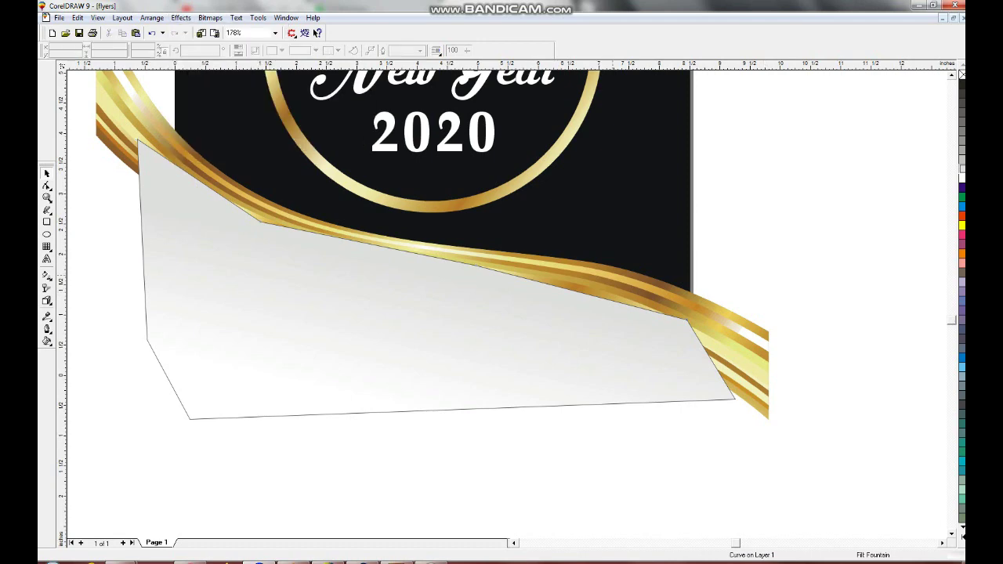
left_click(549, 157)
left_click(549, 282)
left_click(181, 17)
left_click(341, 99)
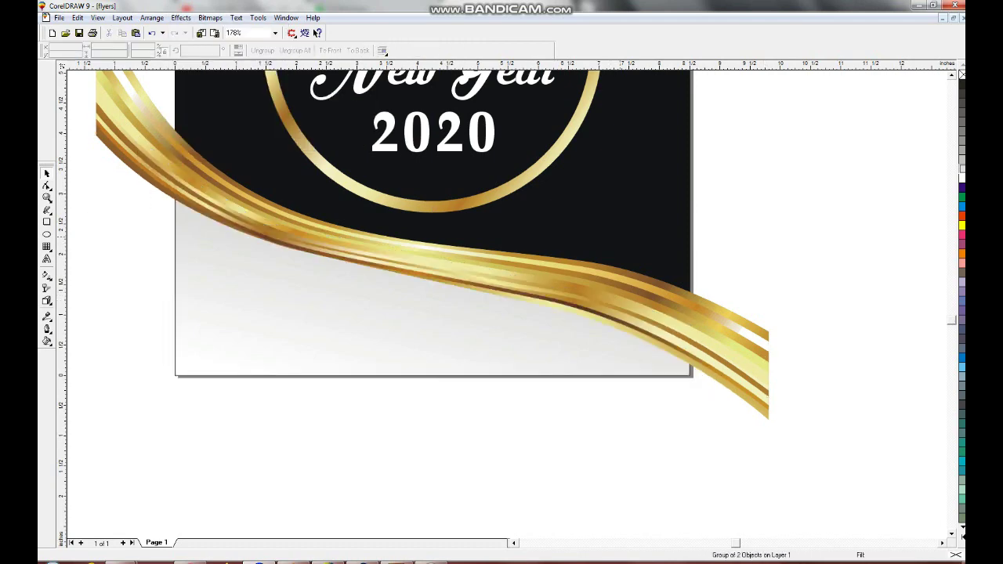
left_click(549, 157)
key("shift+F2")
- Edit the background PowerClip's contents to add a mirrored fireworks copy, then finish editing
right_click(589, 149)
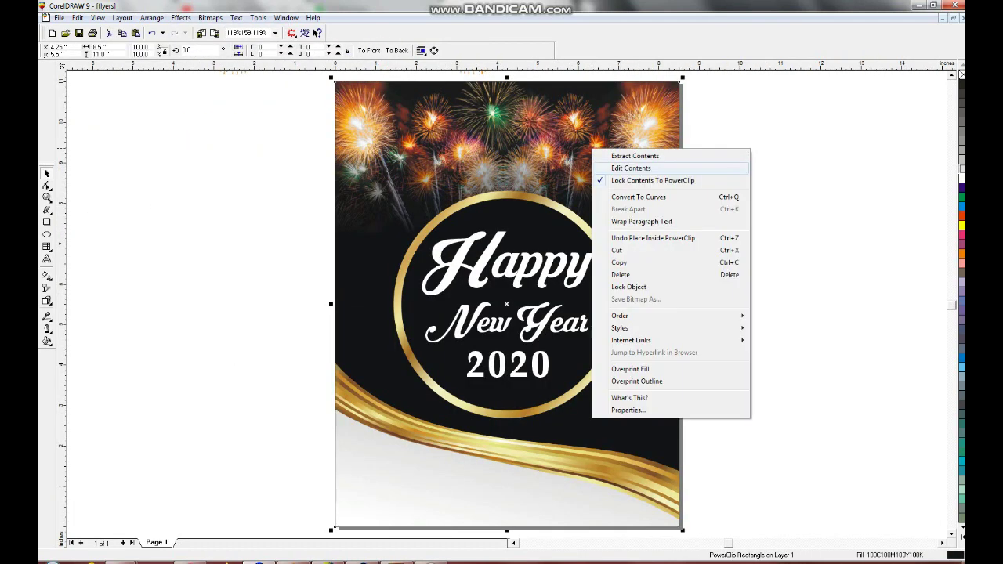
left_click(619, 167)
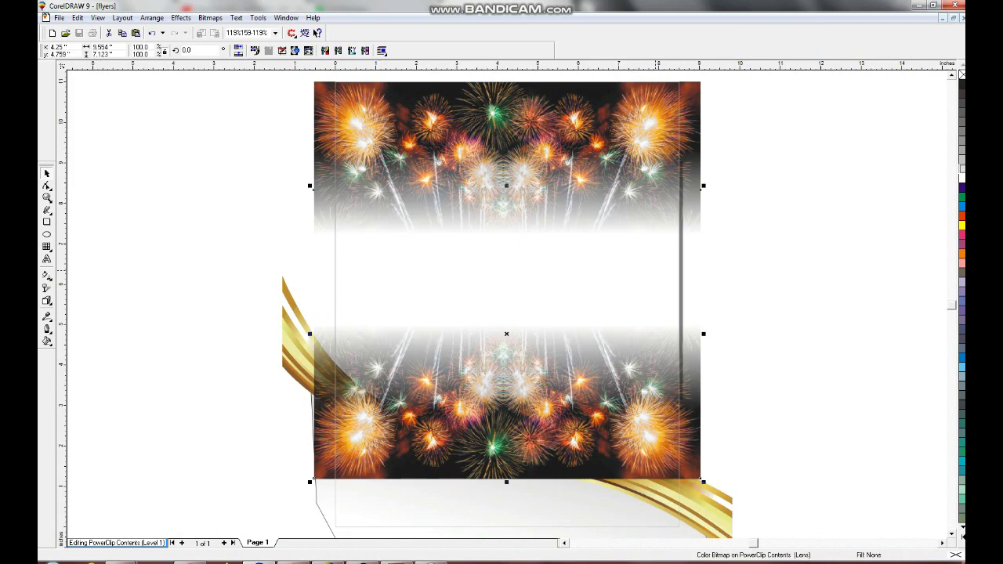
left_click(181, 17)
left_click(357, 144)
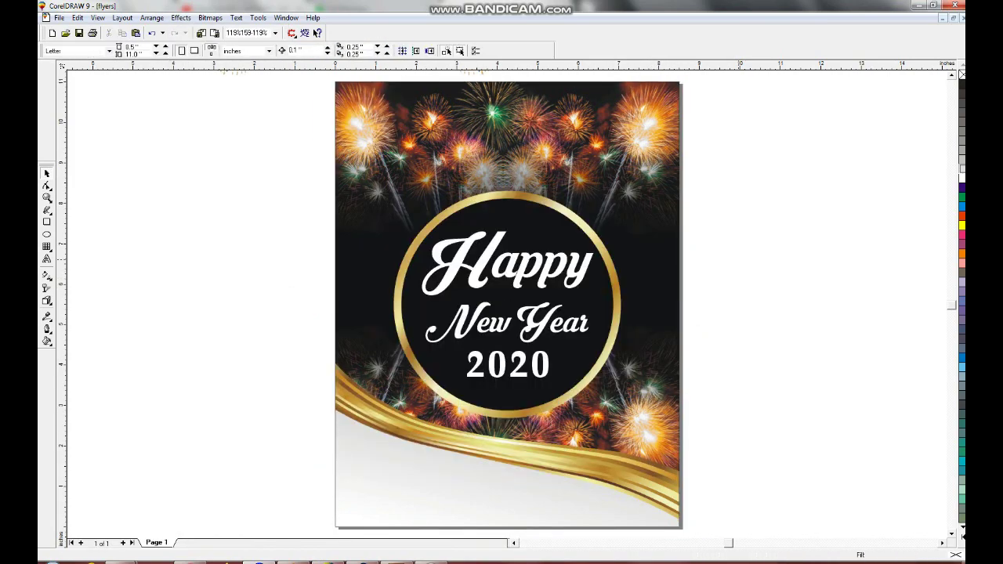
- Colour the Happy New Year text yellow while keeping 2020 white
key("Tab")
key("shift+F2")
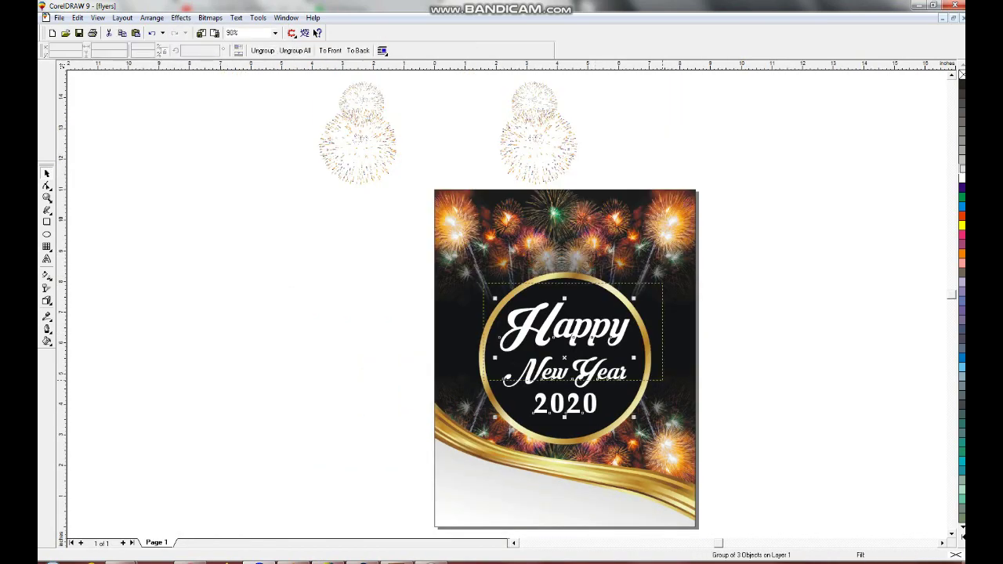
key("F3")
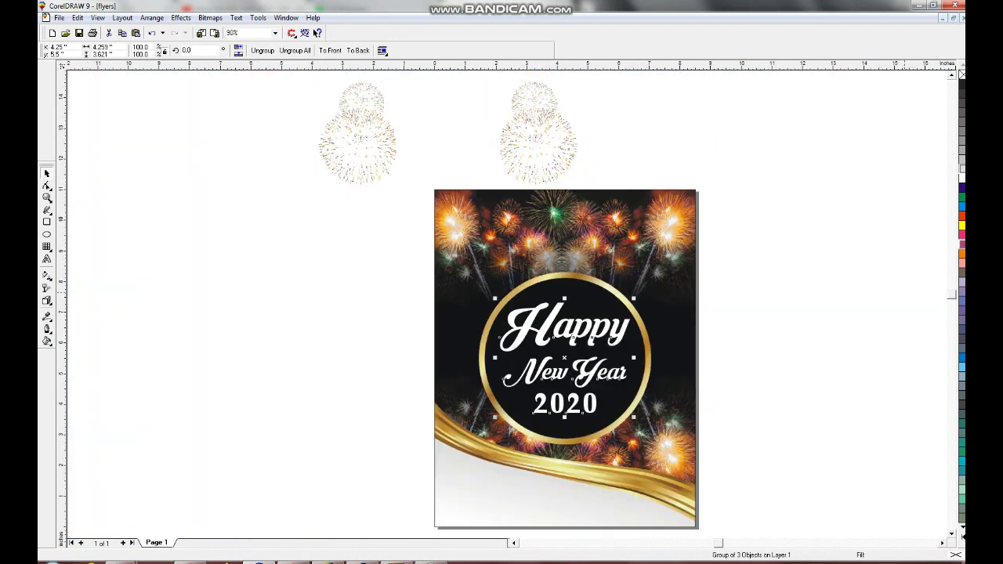
left_click(961, 225)
key("ctrl+u")
key("Tab")
left_click(962, 178)
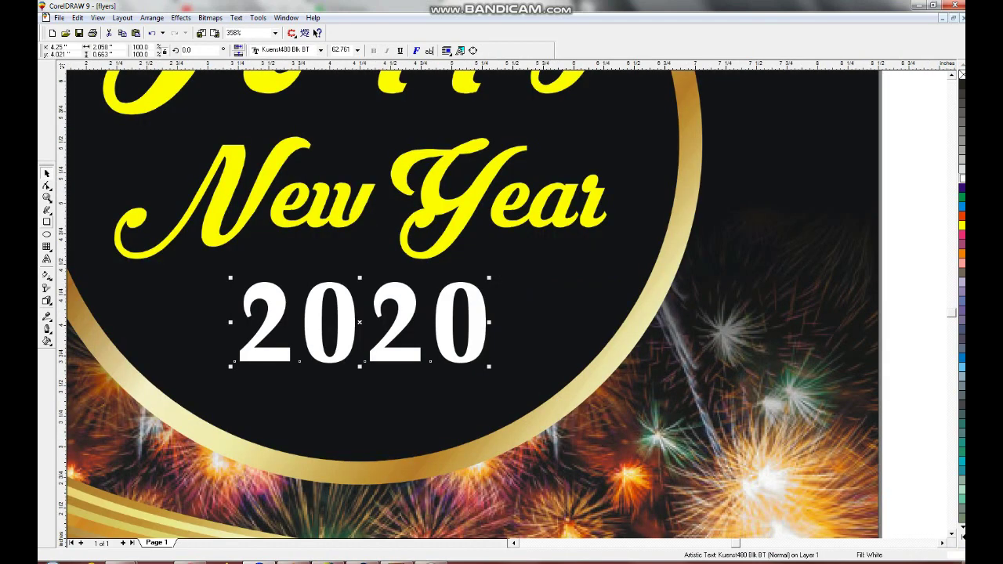
- Draw a thin white bar left of 2020 and copy it to the right side
key("F6")
left_click_drag(191, 329, 234, 331)
left_click_drag(162, 330, 155, 324)
left_click(962, 179)
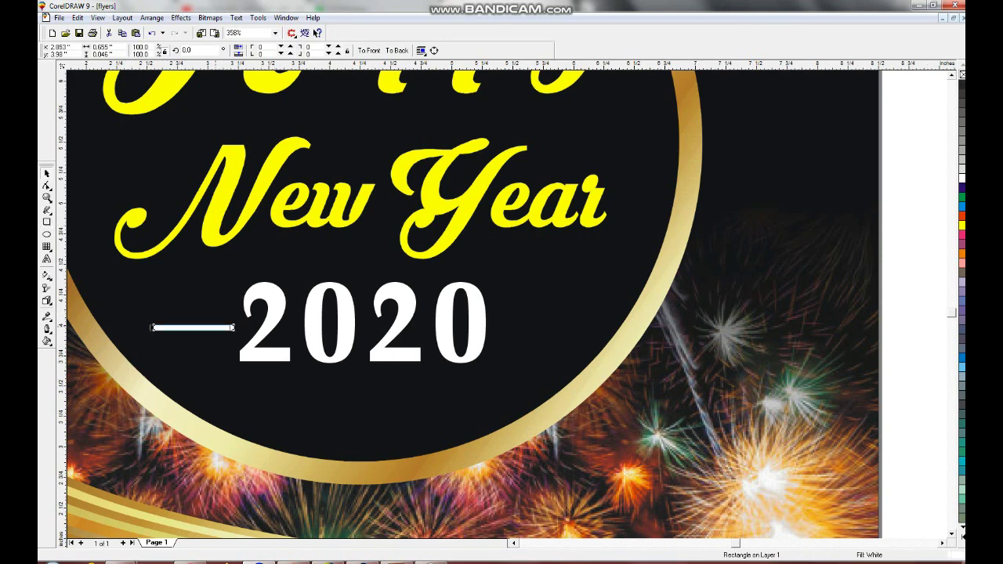
left_click_drag(193, 328, 537, 327)
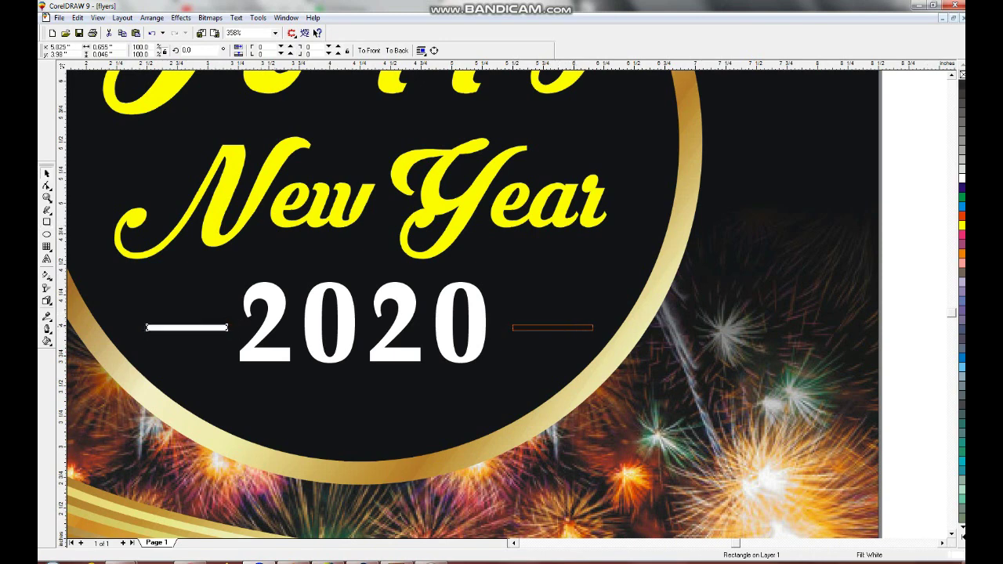
left_click(360, 322)
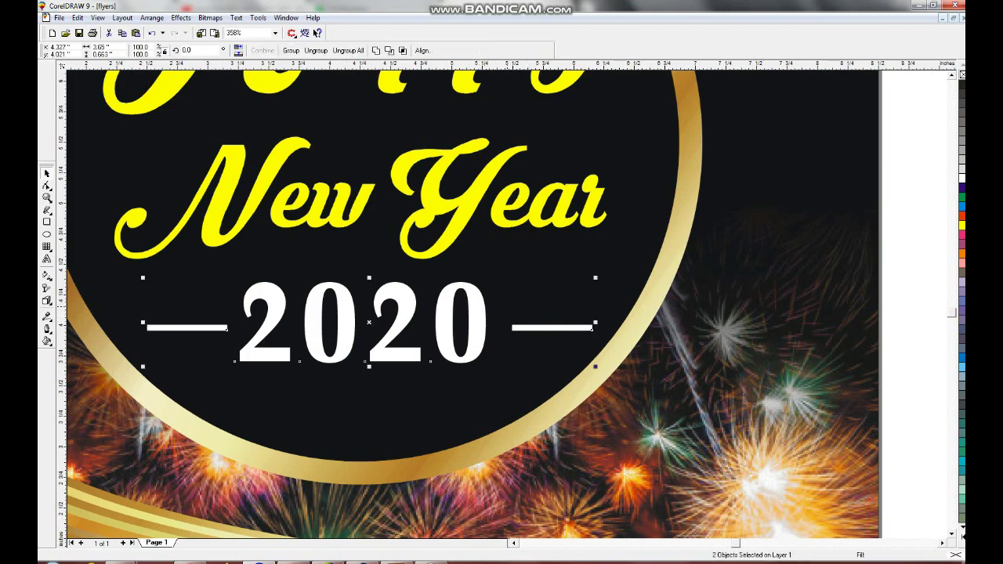
- Centre the firework bursts on the page, move them up and shrink them evenly
key("Escape")
key("F4")
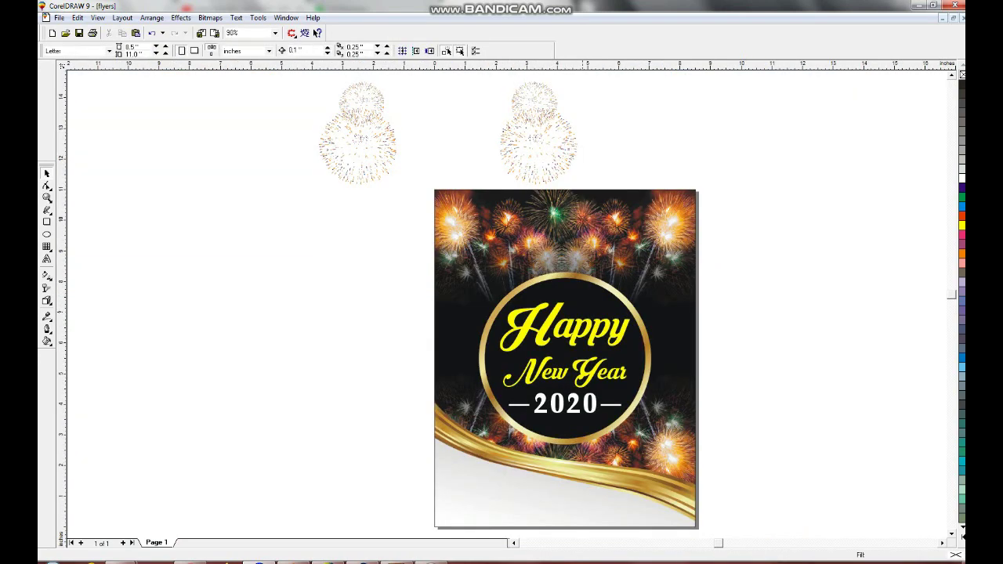
key("space")
scroll(541, 173, "up", 2)
left_click(545, 161)
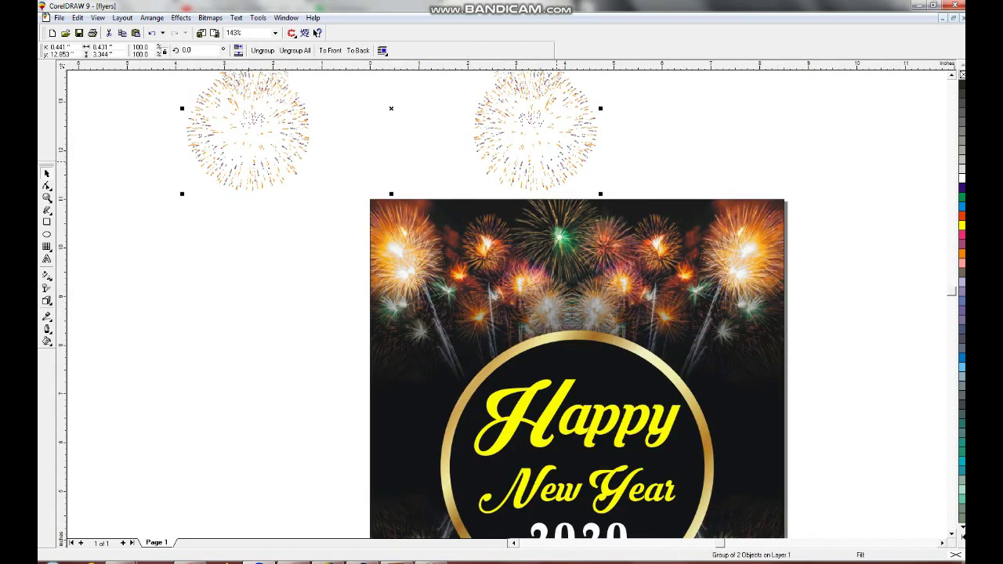
key("p")
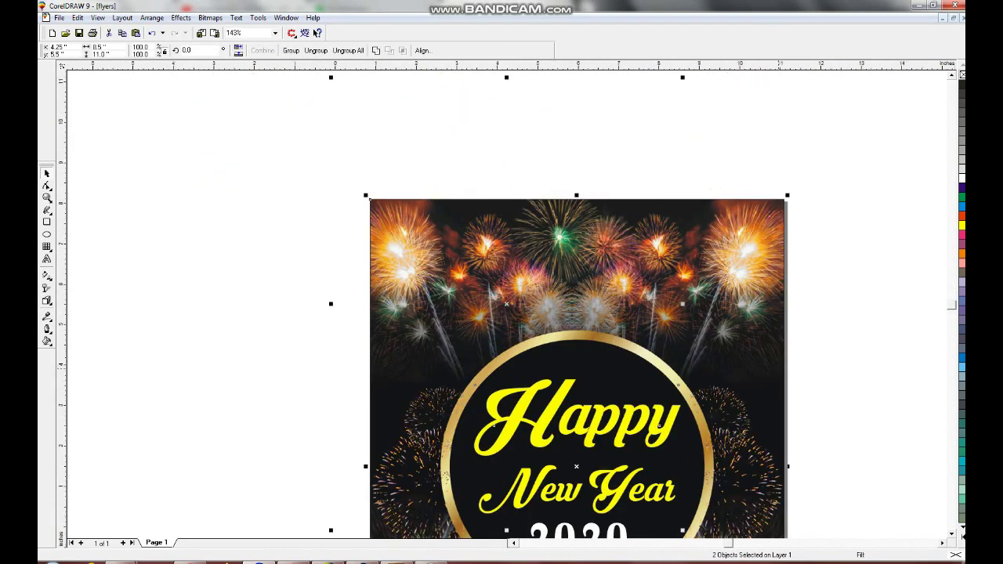
key("F4")
key("Up")
key("Up")
key("Up")
key("Up")
key("Up")
key("Up")
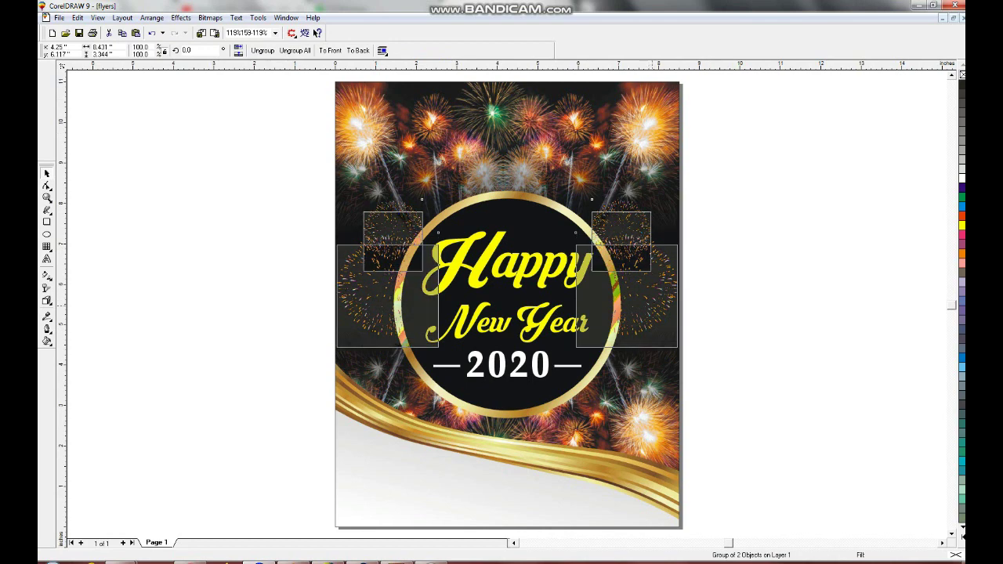
left_click_drag(333, 207, 373, 223)
- Shrink the left firework image slightly beside the gold ring
key("Tab")
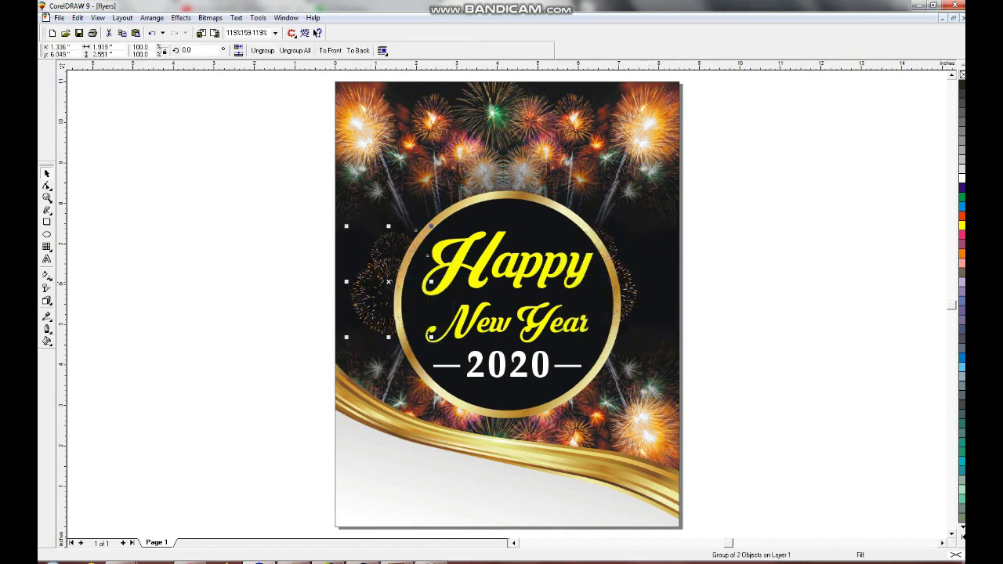
key("Tab")
key("Tab")
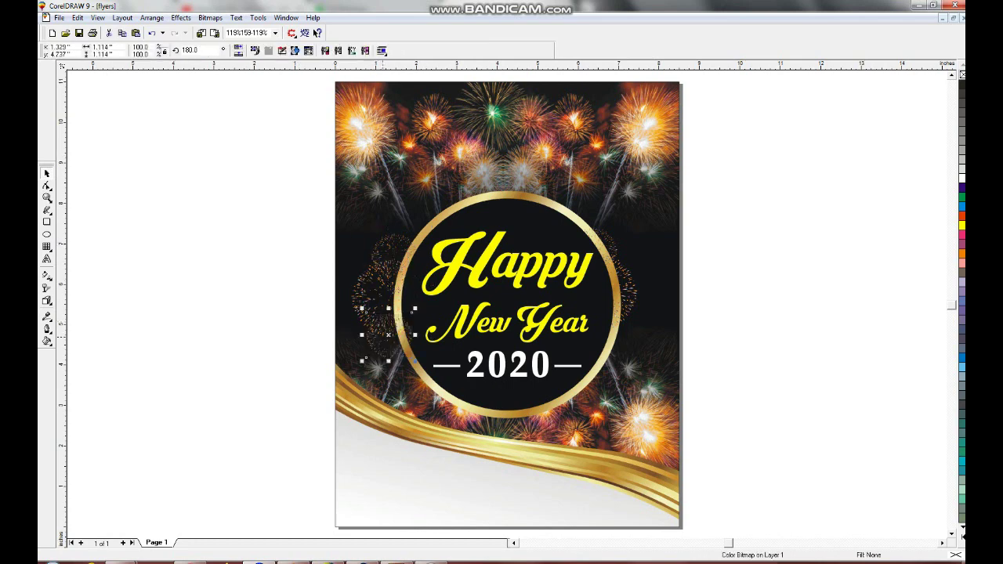
left_click_drag(414, 309, 409, 313)
key("Escape")
key("Tab")
key("Escape")
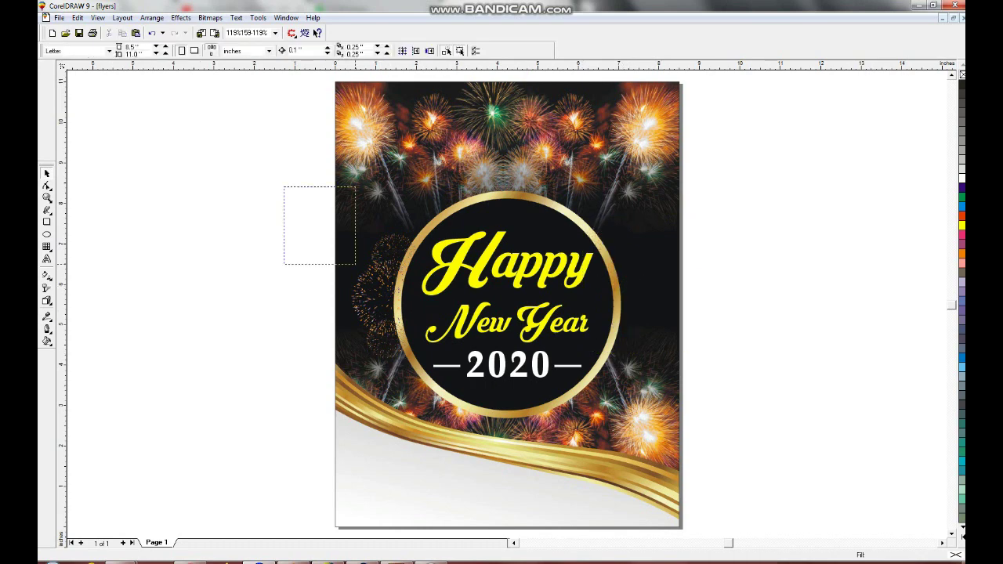
left_click_drag(355, 264, 430, 358)
key("Escape")
- Copy the 25196-1-flare-lens-free-download PNG from the Png folder and paste it into the flyer
mouse_move(171, 562)
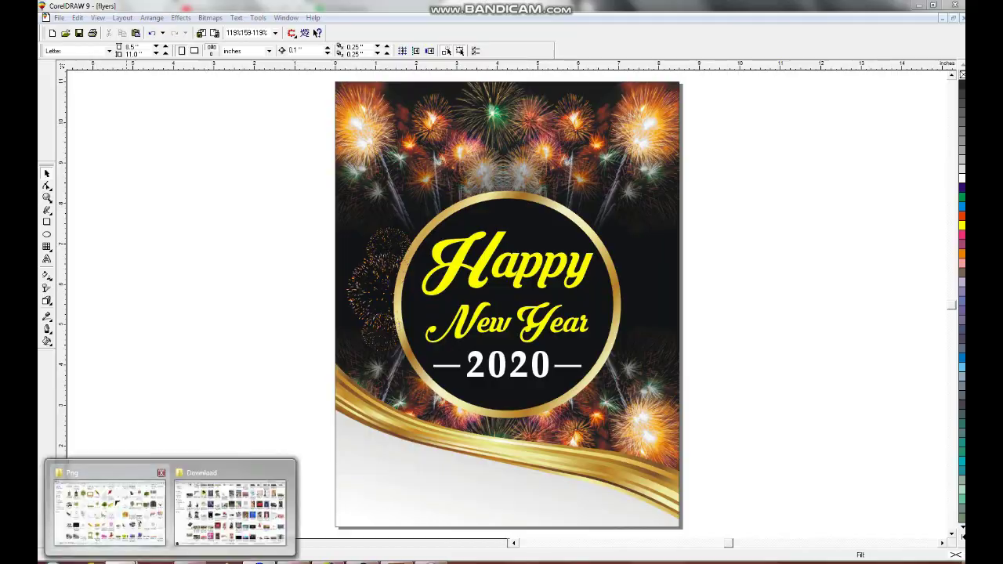
left_click(110, 509)
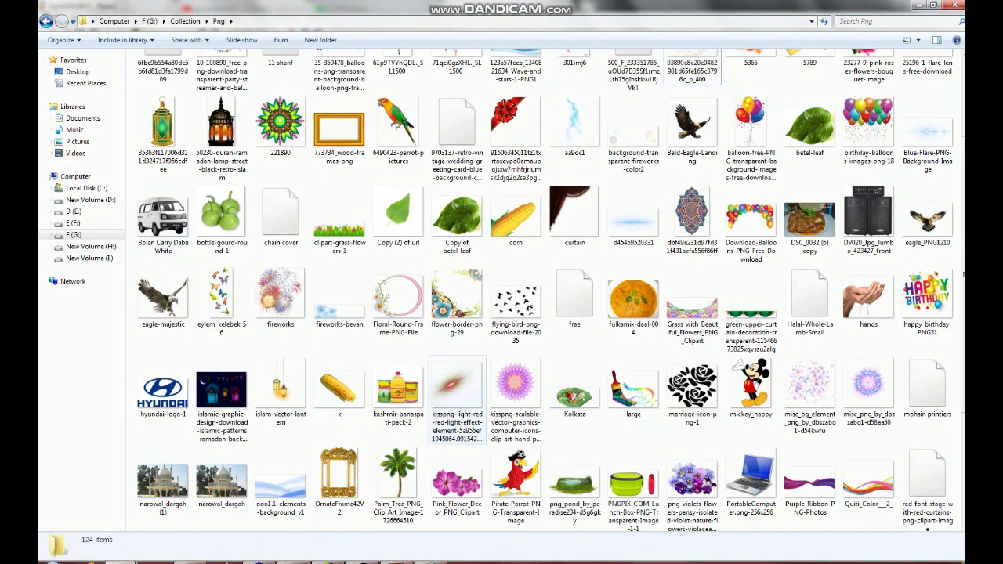
scroll(541, 290, "up", 2)
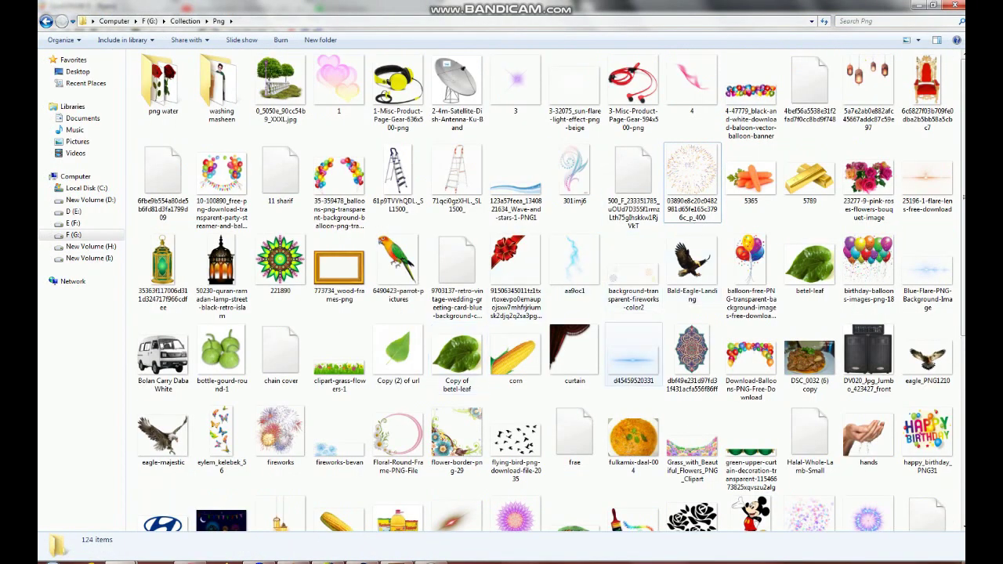
left_click(928, 179)
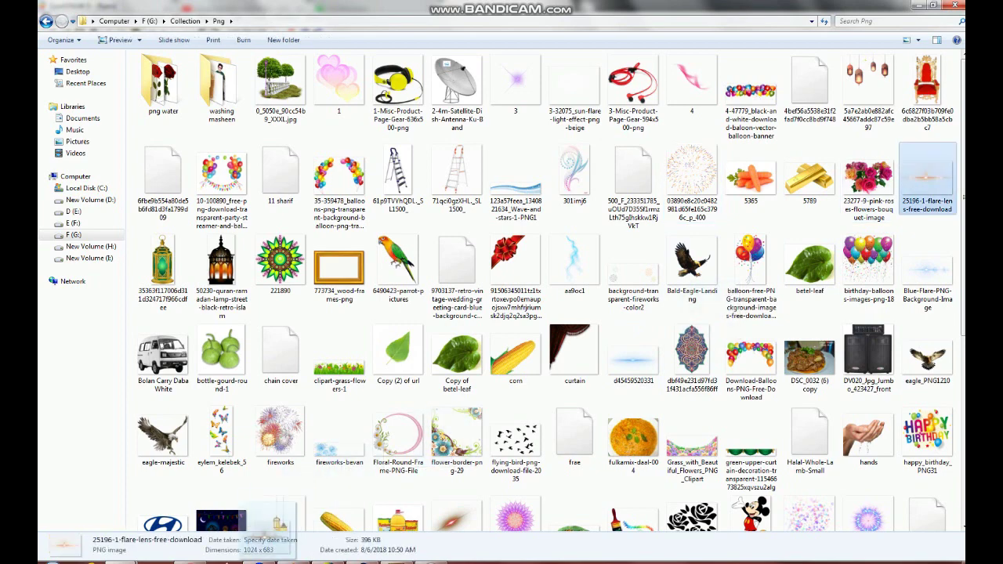
key("ctrl+c")
key("alt+Tab")
key("ctrl+v")
- Center the lens flare on the page and PowerClip it inside the page background
left_click_drag(375, 421, 513, 301)
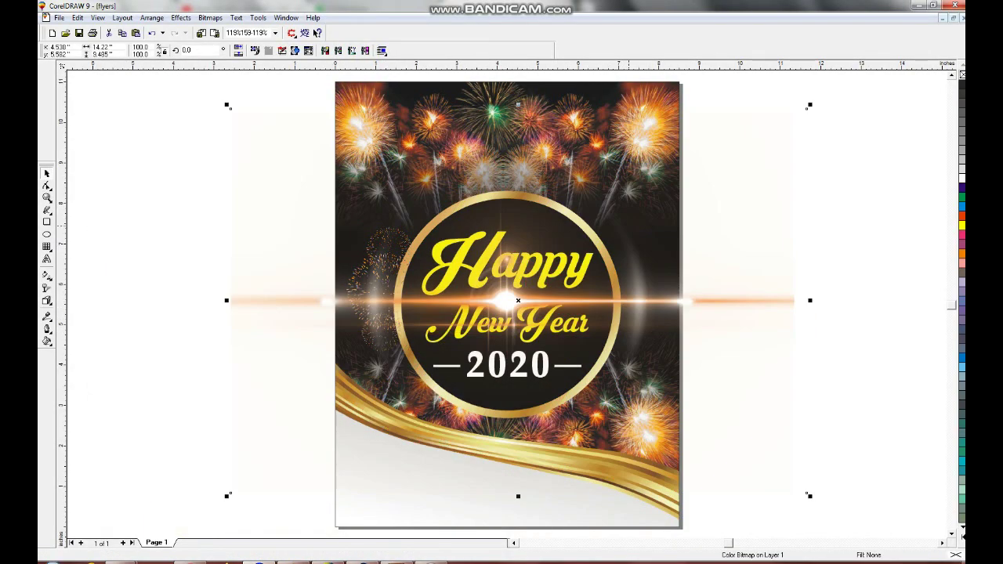
left_click(181, 17)
mouse_move(202, 98)
left_click(337, 98)
left_click(401, 236)
key("Escape")
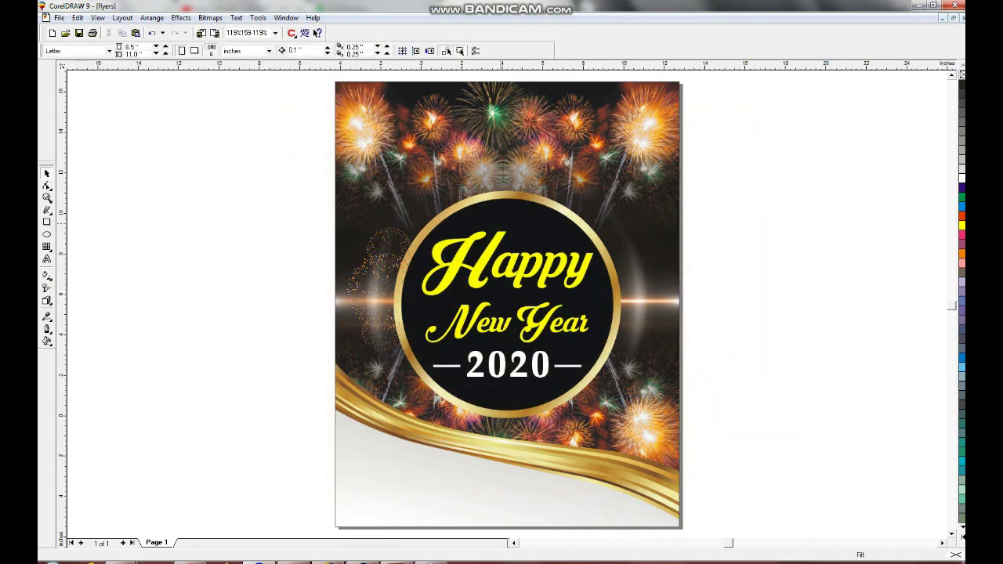
key("F3")
- Duplicate the three firework bursts to the circle's right and group the copies
left_click_drag(691, 161, 399, 437)
left_click(570, 255)
right_click(570, 255)
left_click(599, 259)
left_click(453, 310, "shift")
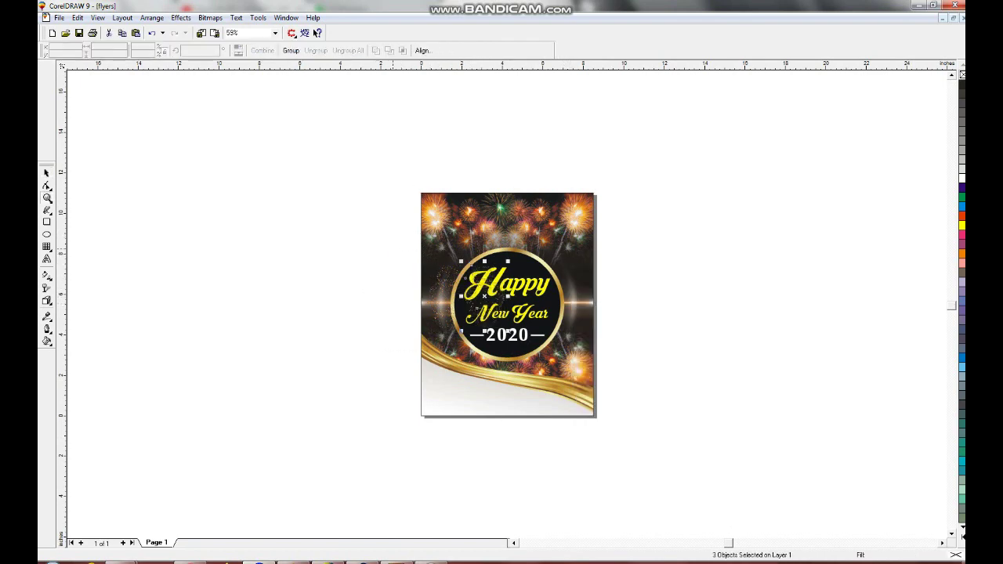
key("F2")
left_click_drag(471, 234, 610, 387)
left_click_drag(337, 259, 577, 259)
key("ctrl+g")
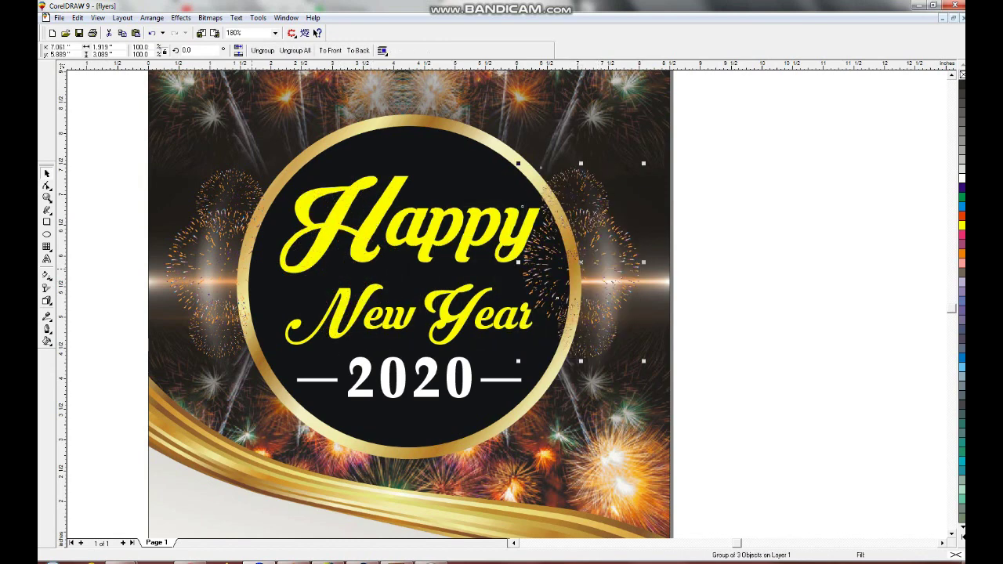
key("Tab")
key("Tab")
key("Tab")
key("Tab")
key("Tab")
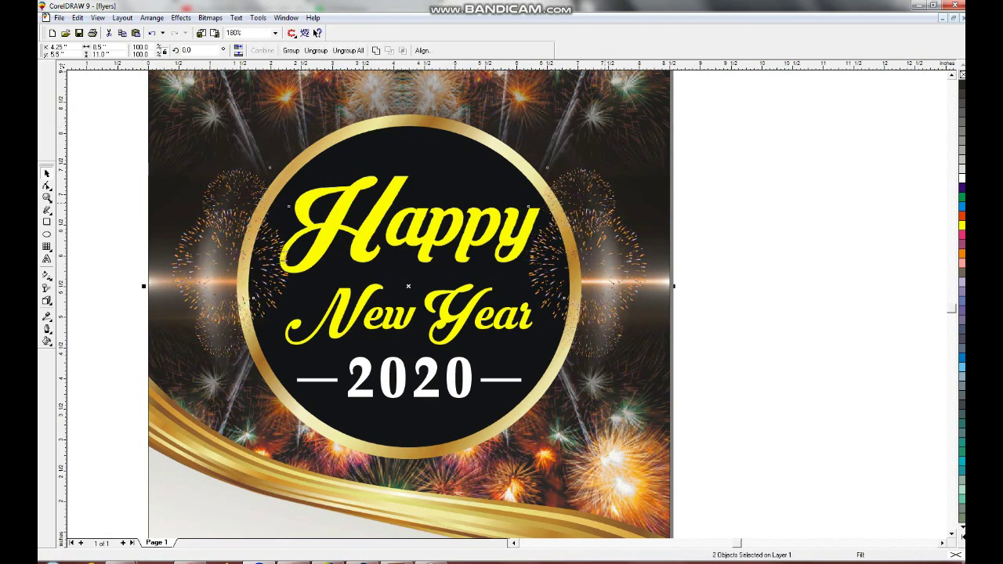
- PowerClip the firework groups inside the page rectangle and zoom in on the bottom gold wave
left_click(181, 18)
left_click(341, 97)
left_click(204, 486)
key("Escape")
right_click(615, 227)
left_click(643, 244)
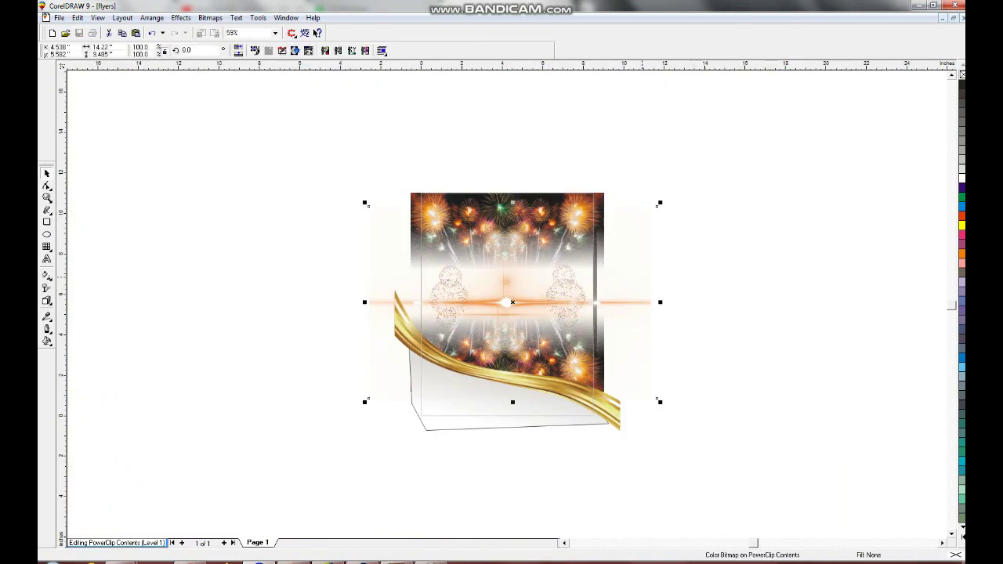
key("F2")
left_click_drag(601, 340, 378, 414)
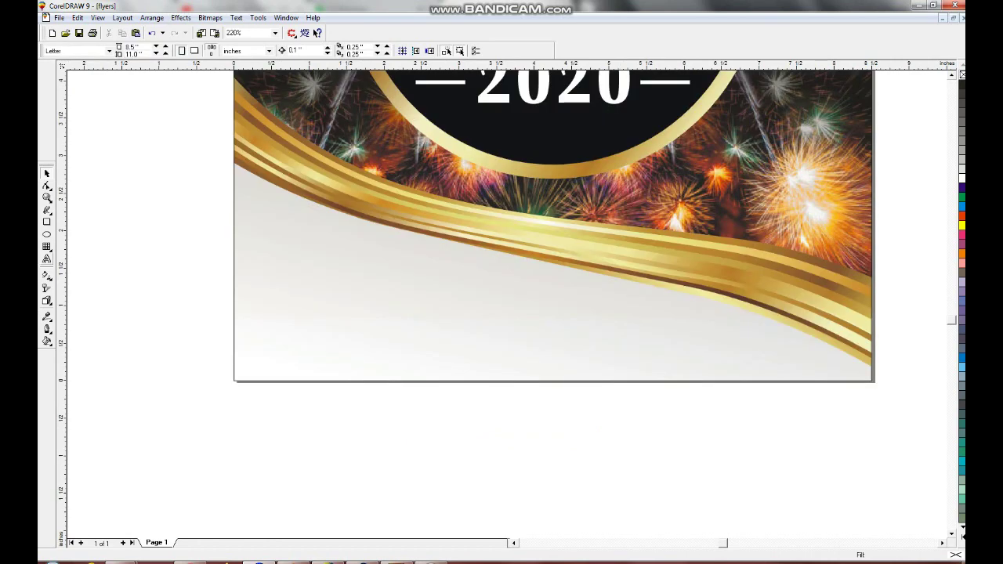
- Create an artistic text line containing the designer's name
key("F8")
left_click(325, 432)
type("All")
key("BackSpace")
key("BackSpace")
key("BackSpace")
key("BackSpace")
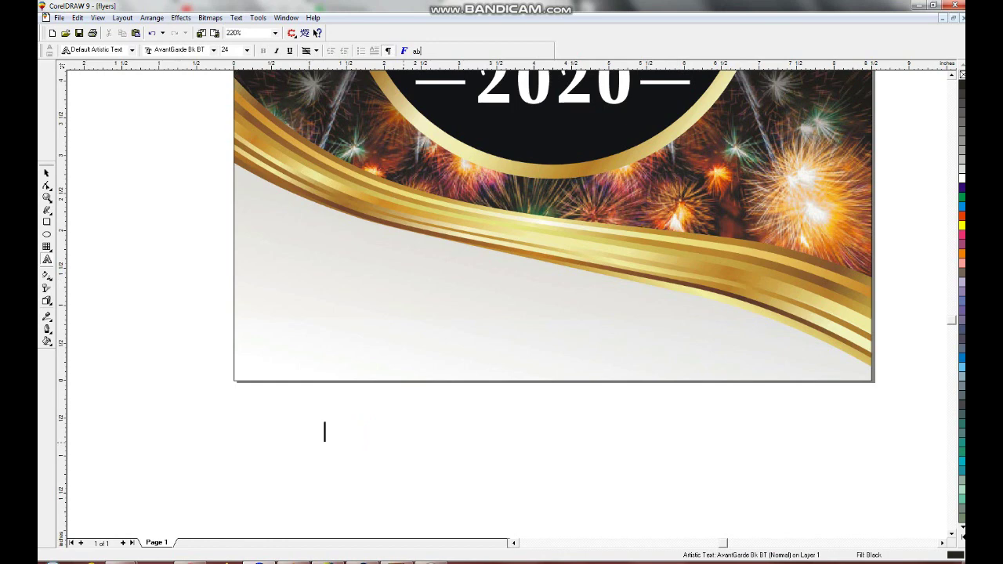
key("Escape")
left_click(283, 441)
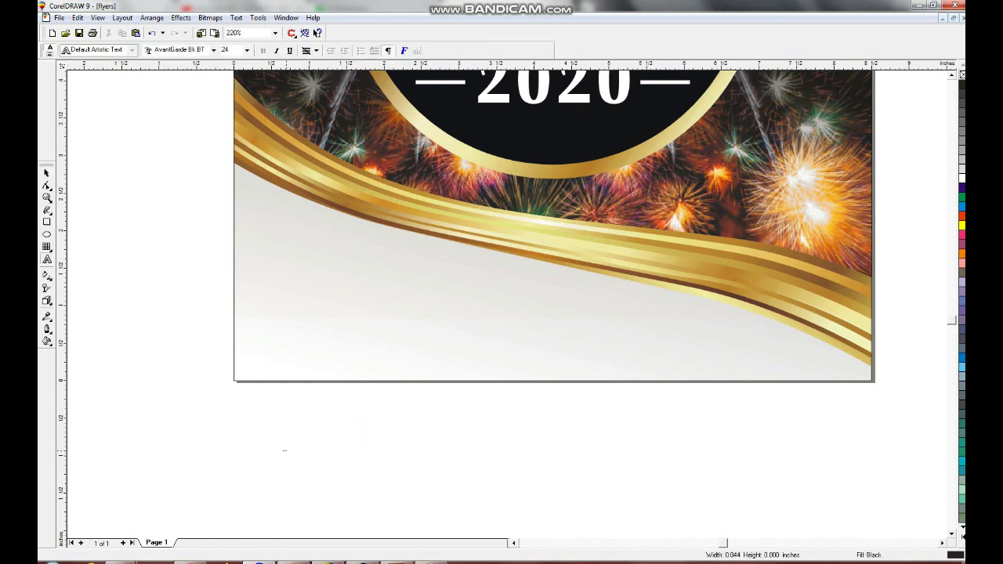
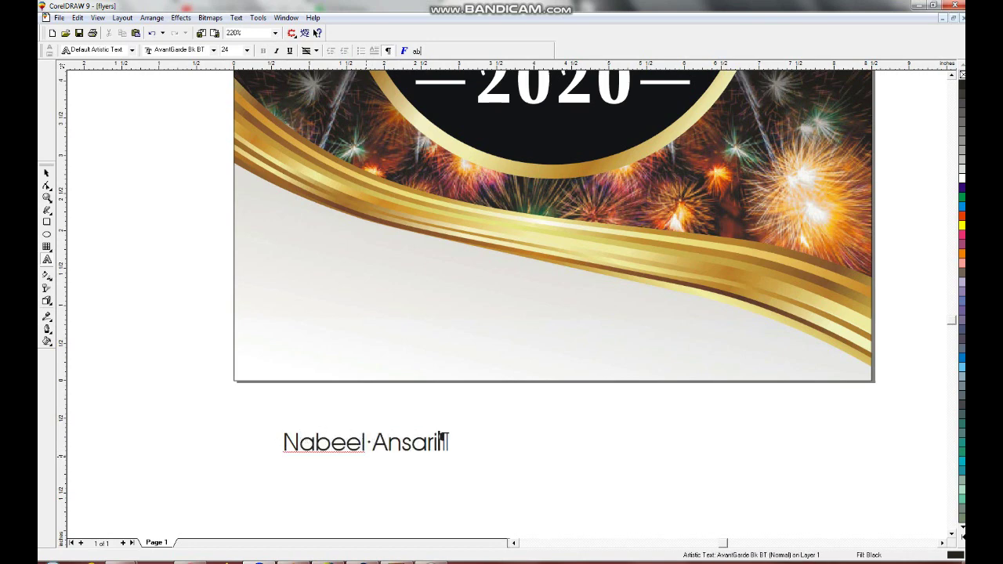
key("ctrl+space")
- Move the name onto the white bottom area and add the phone number as a second line
left_click_drag(359, 443, 342, 305)
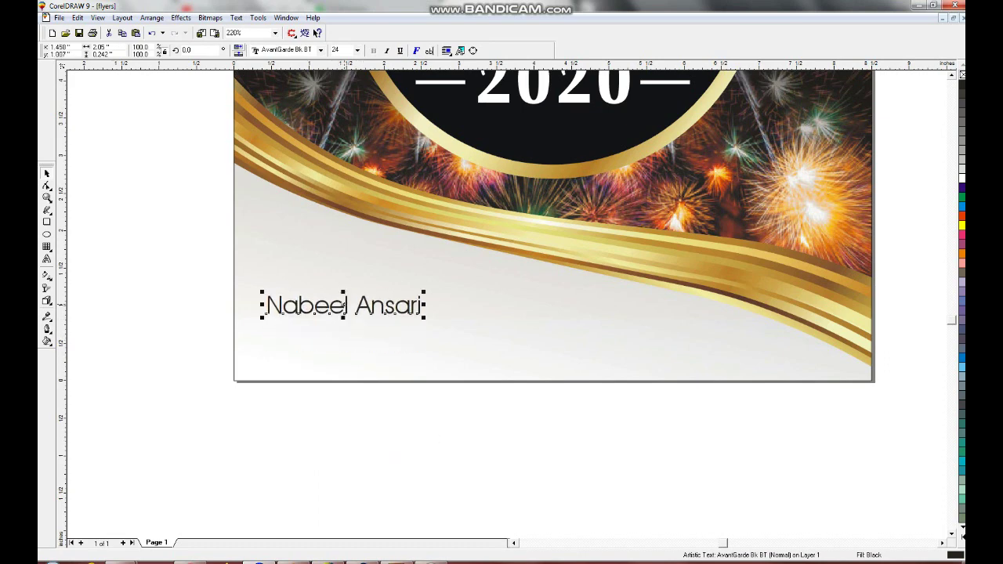
key("ctrl+space")
key("Return")
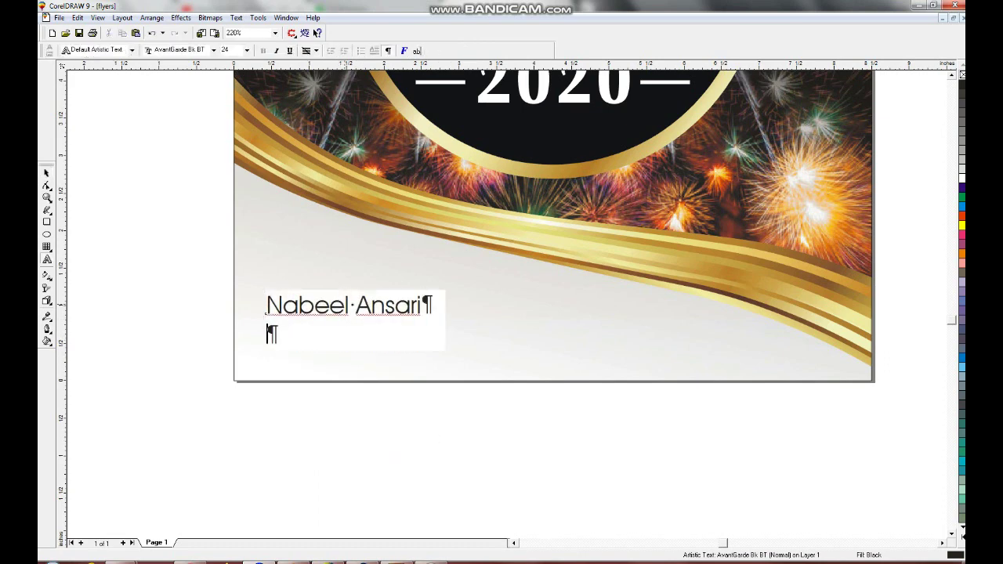
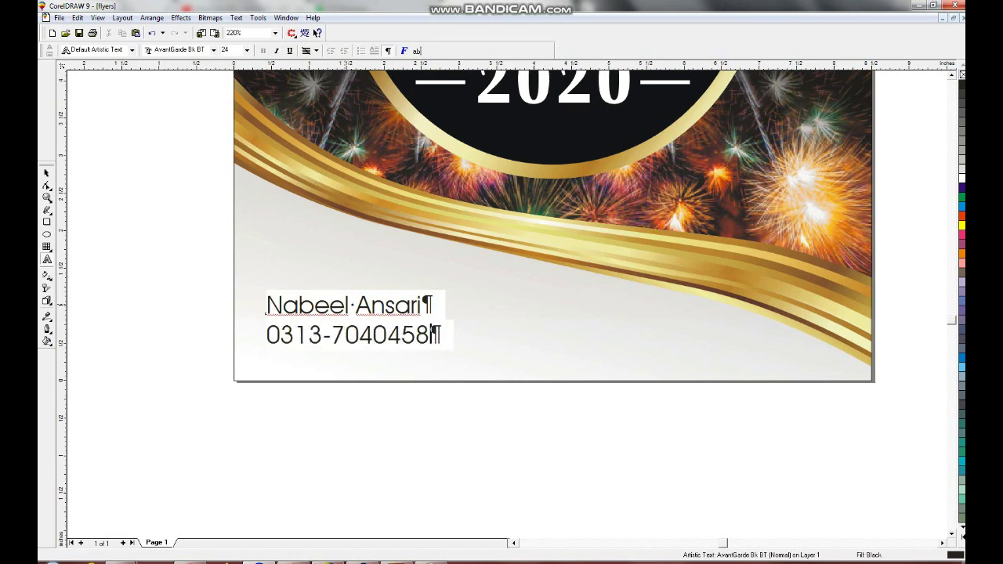
left_click(362, 334)
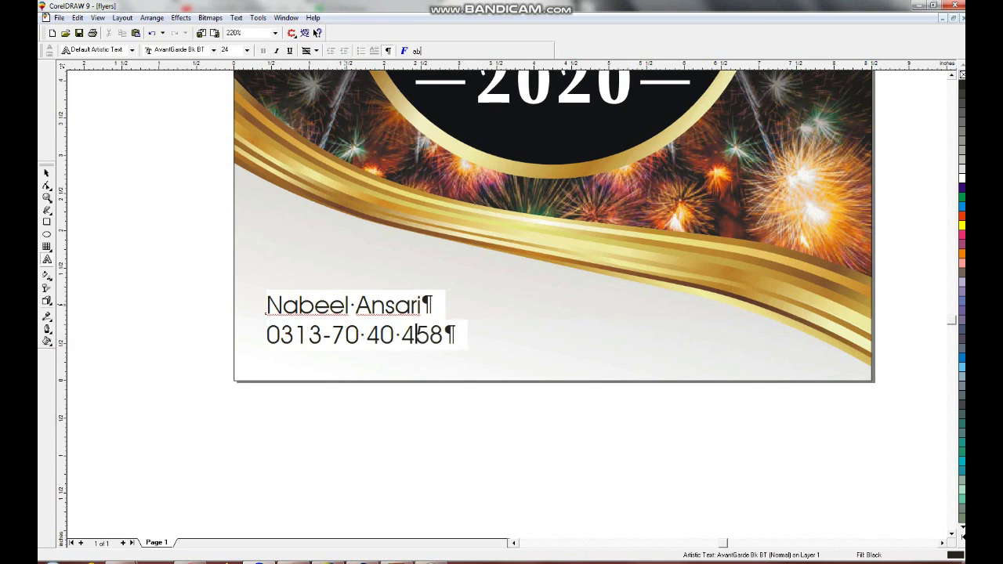
key("ctrl+space")
- Set the contact text to Arabic Transparent and scale it down
type("A")
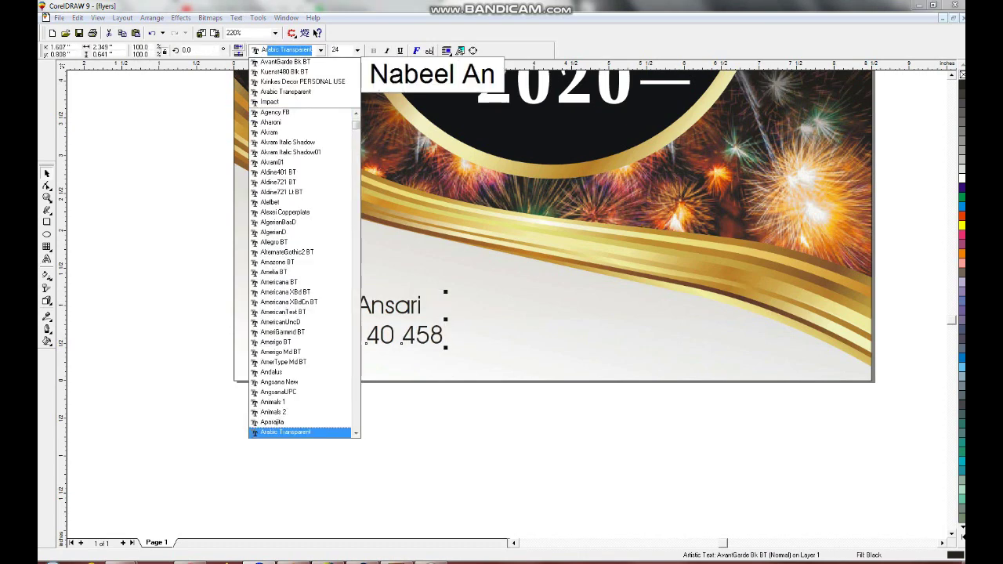
key("Return")
left_click_drag(444, 346, 462, 350)
left_click_drag(462, 291, 410, 308)
- Widen the spacing between the two text lines, nudge the block up and fit the page
key("F10")
left_click_drag(268, 351, 268, 356)
key("space")
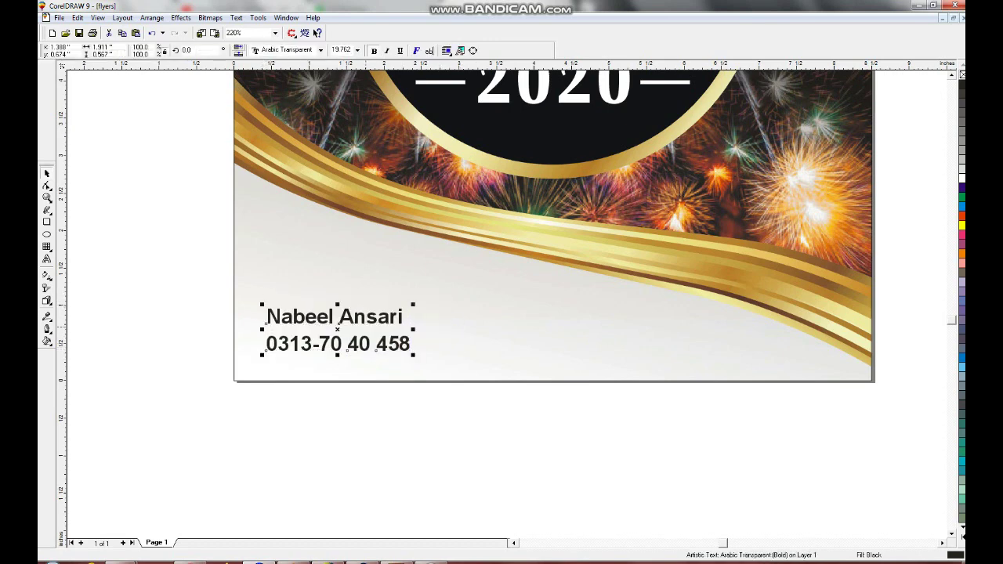
left_click_drag(337, 321, 338, 316)
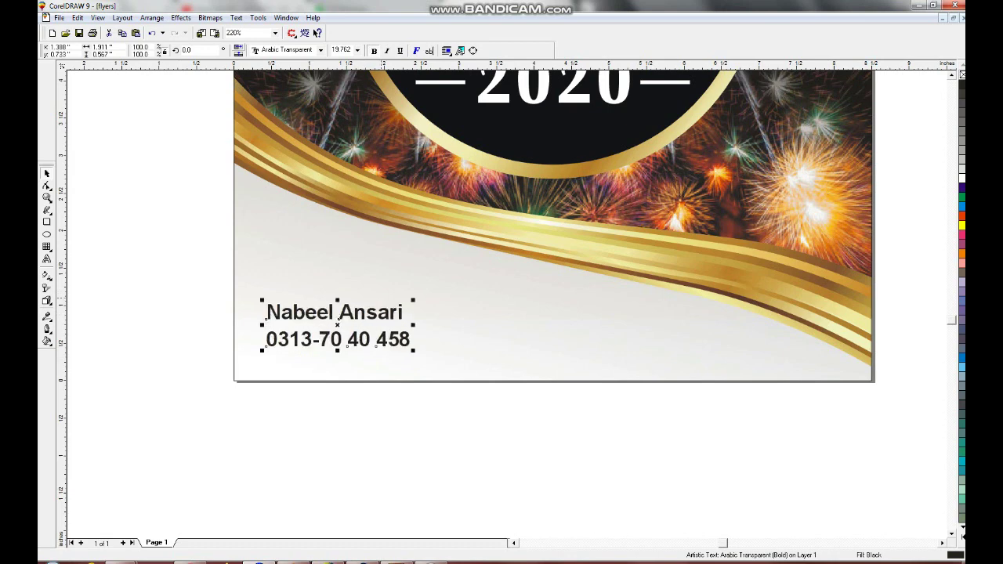
key("F3")
key("F3")
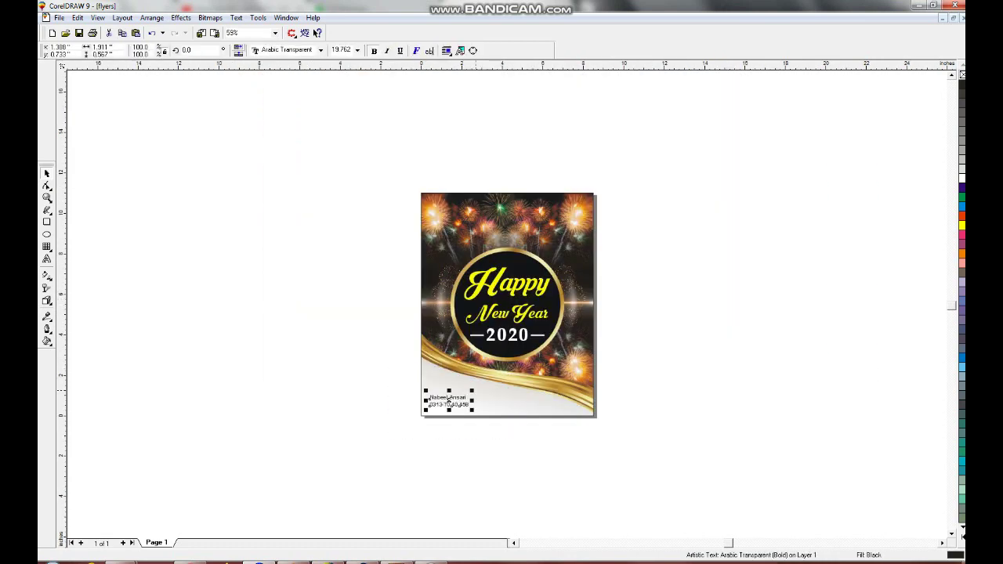
left_click_drag(472, 392, 477, 389)
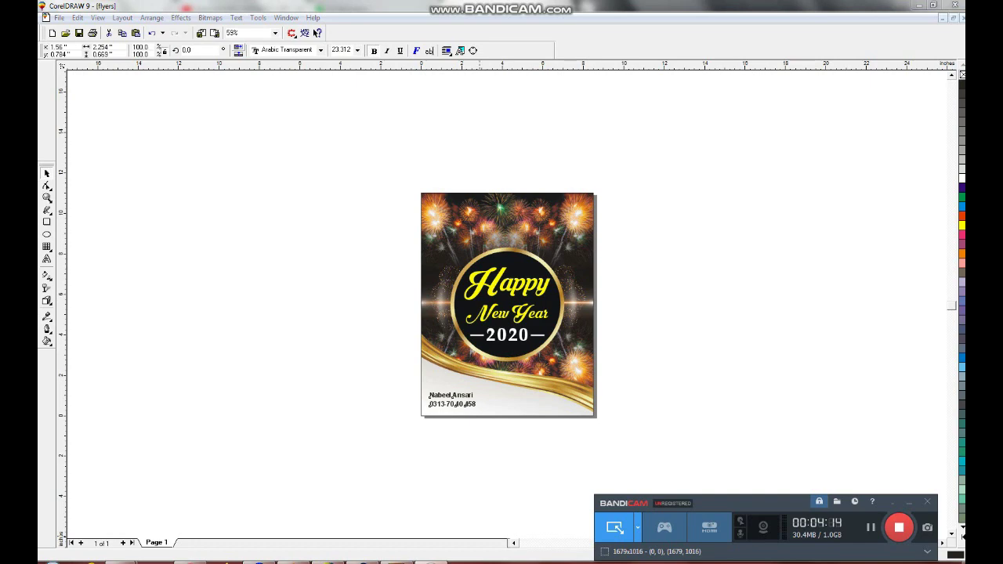
key("shift+F4")
- Preview the flyer full-screen, then preview it on the mockup with blurred copies
left_click(507, 305)
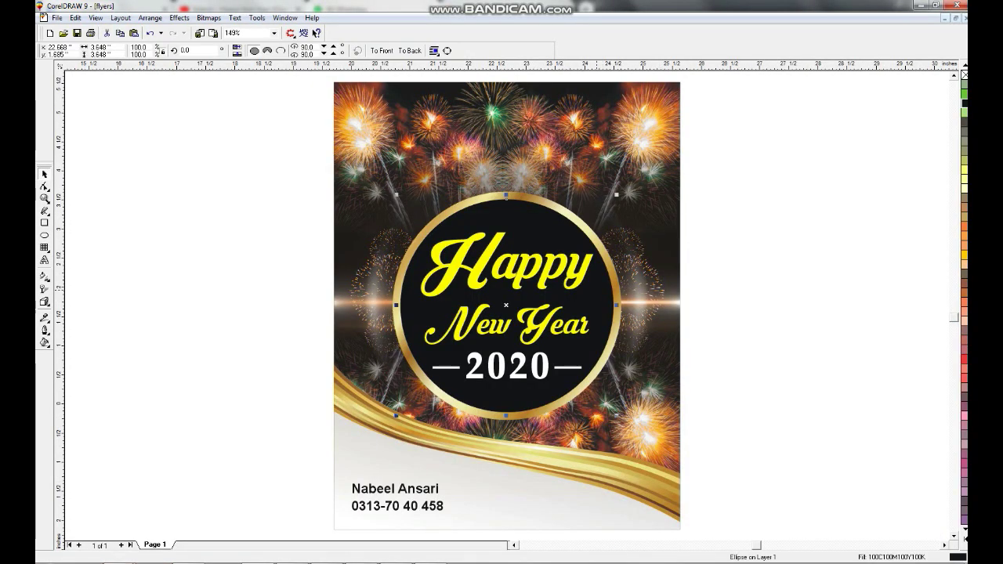
key("F9")
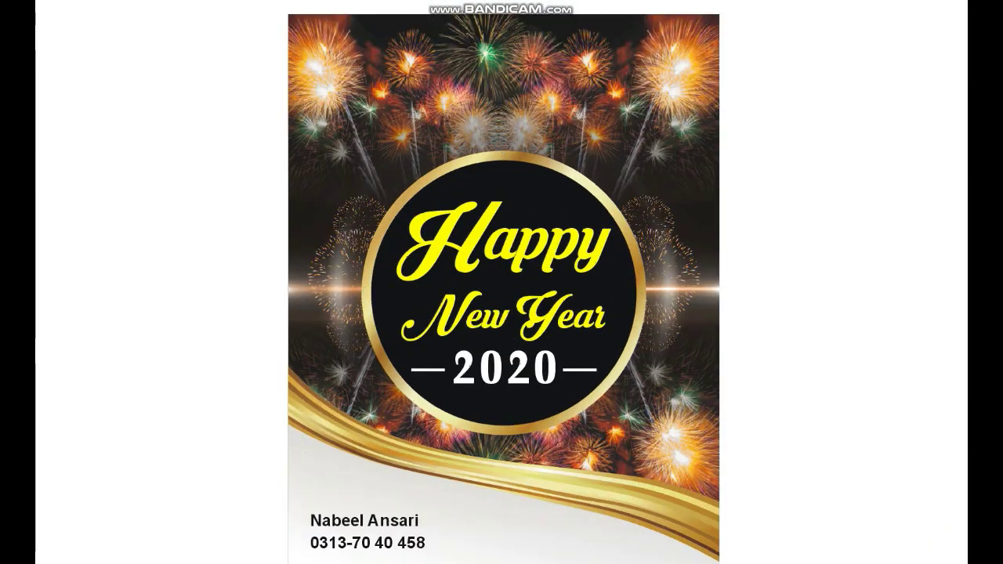
key("Escape")
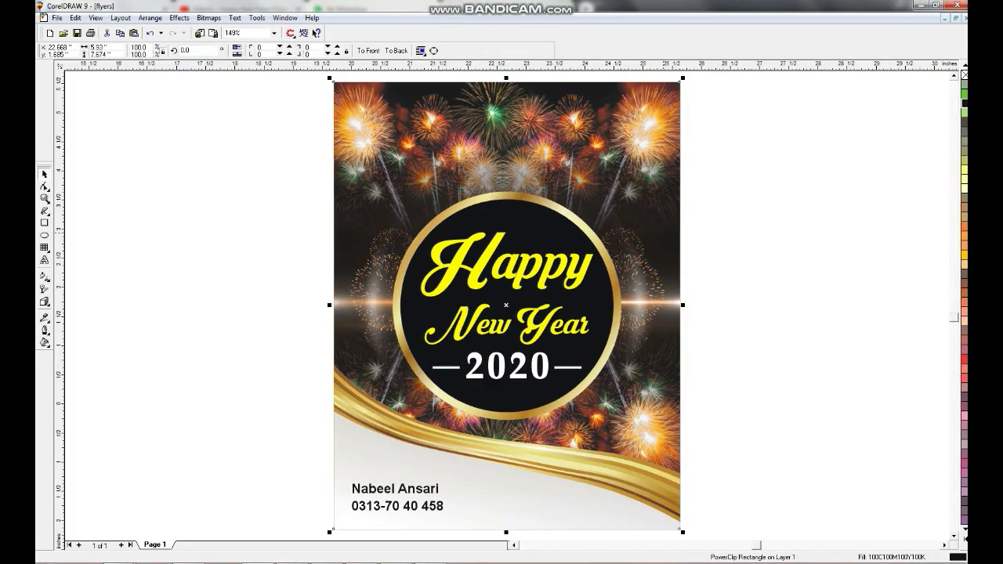
key("ctrl+a")
key("shift+F2")
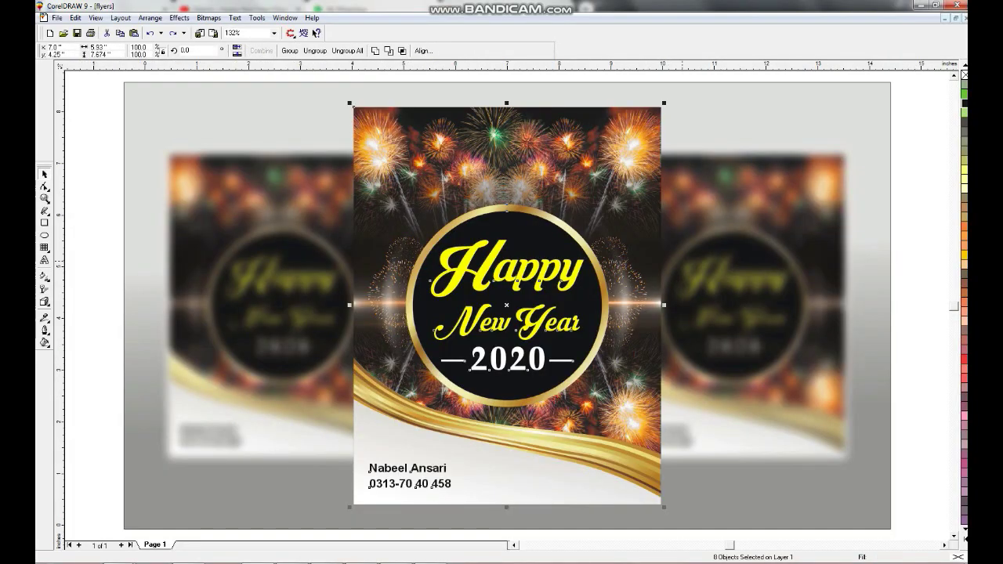
key("shift+F2")
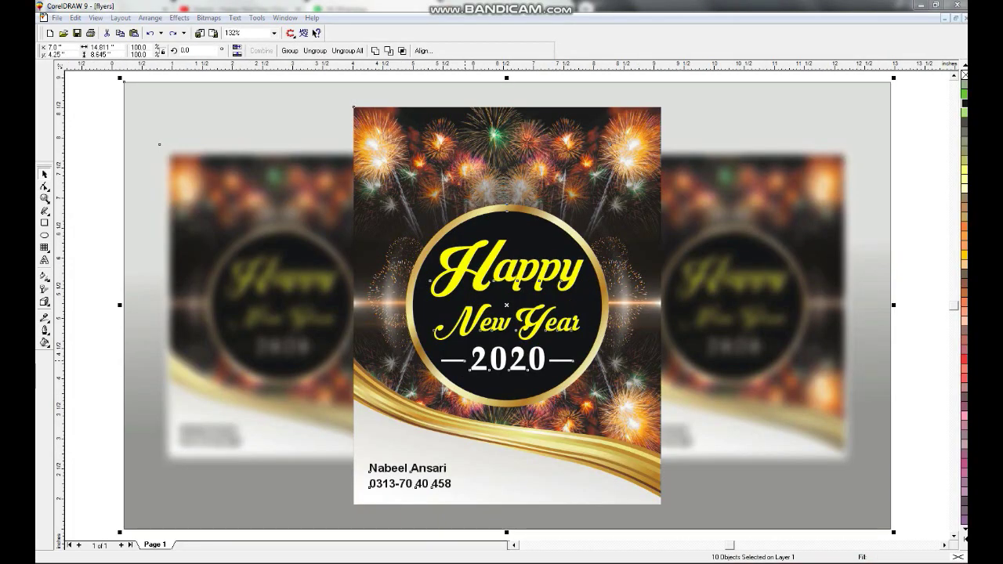